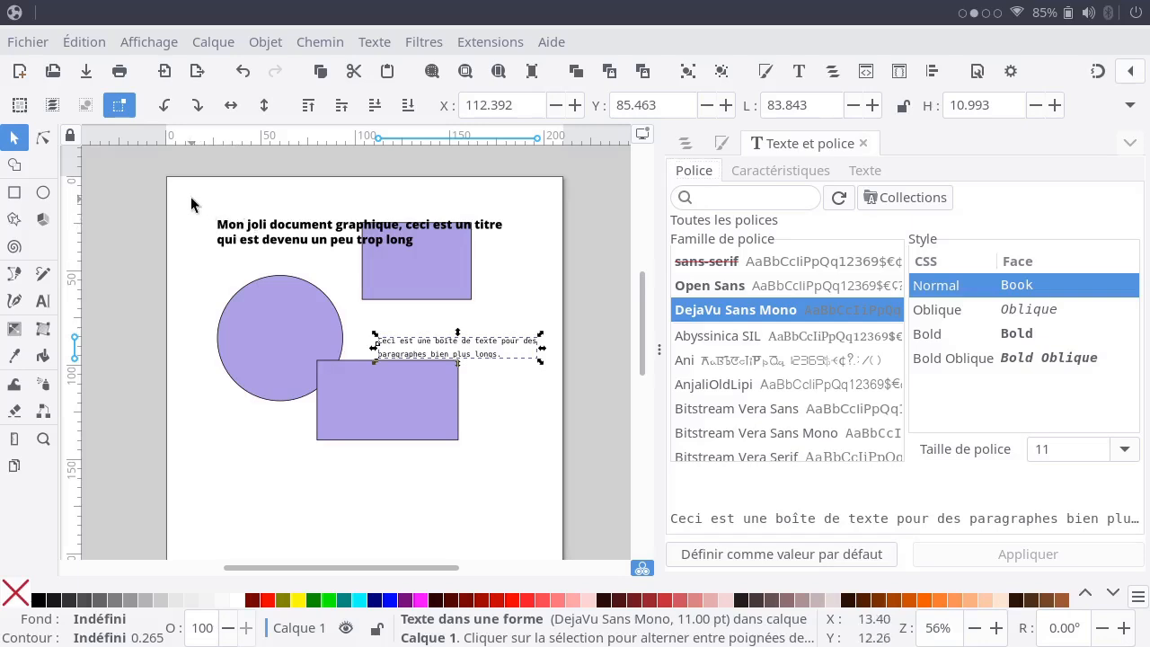
# - Delete all the shapes and texts on the page and put away the docked dialogs to widen the canvas
pyautogui.moveTo(190, 196); pyautogui.dragTo(554, 486)
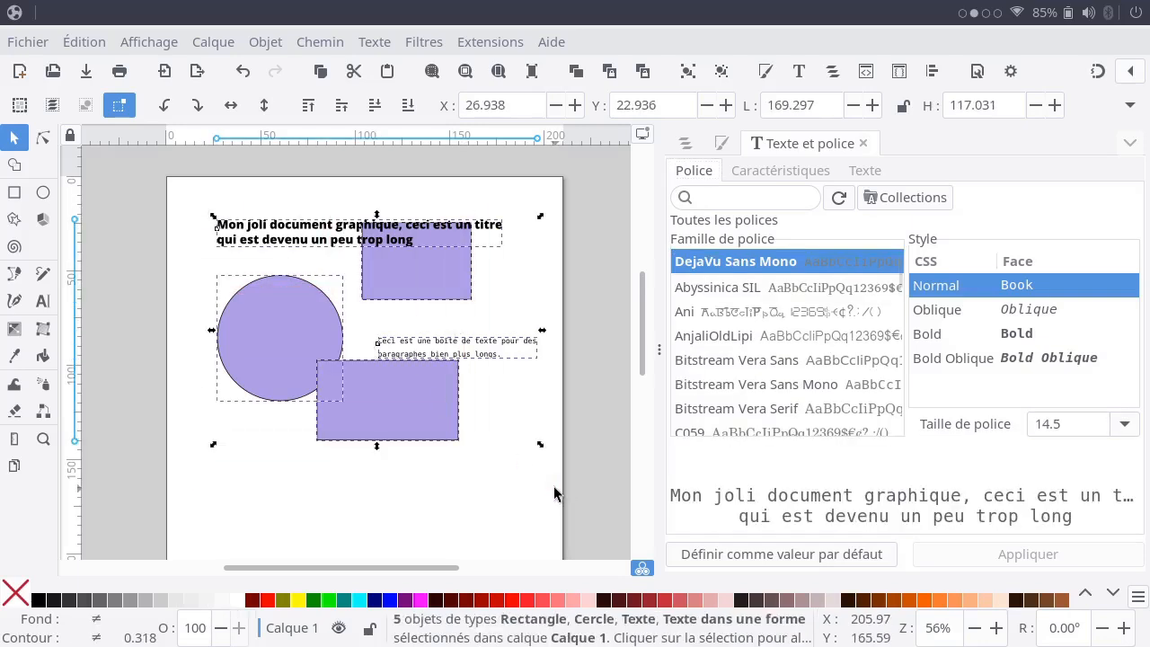
pyautogui.press('Delete')
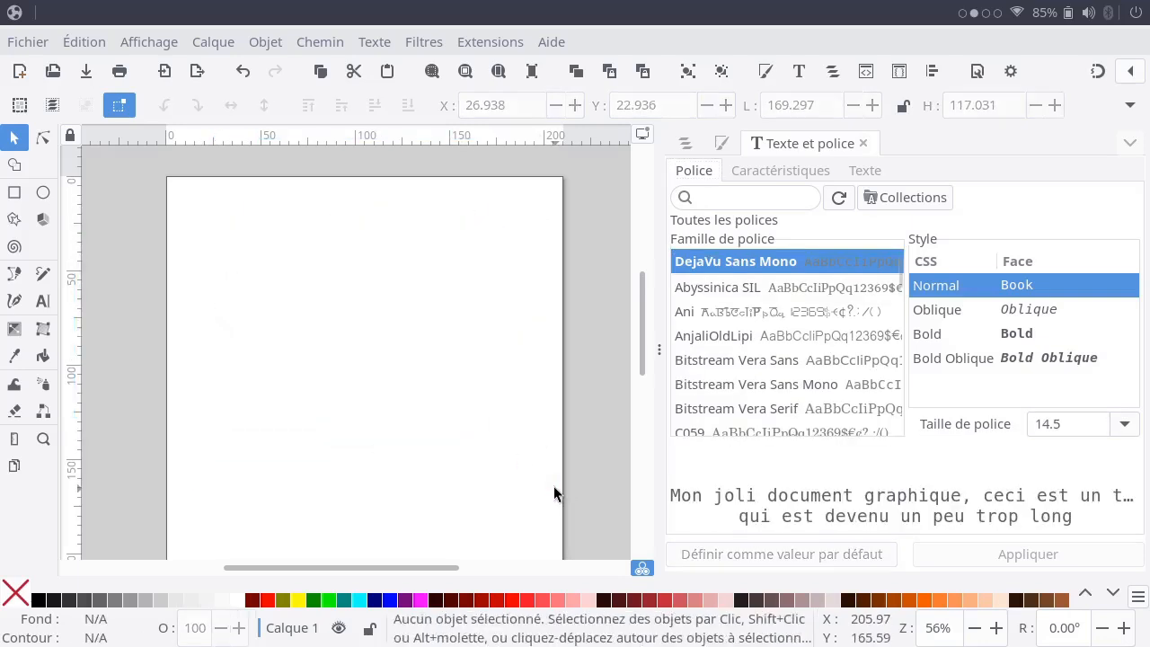
pyautogui.click(861, 144)
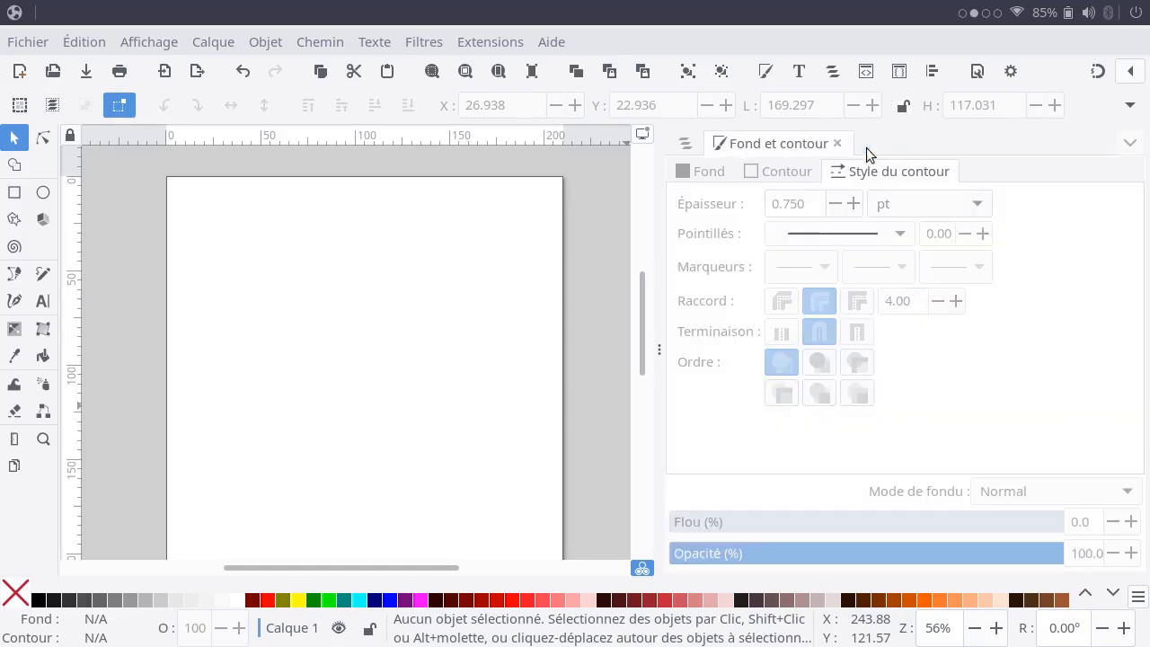
pyautogui.click(661, 343)
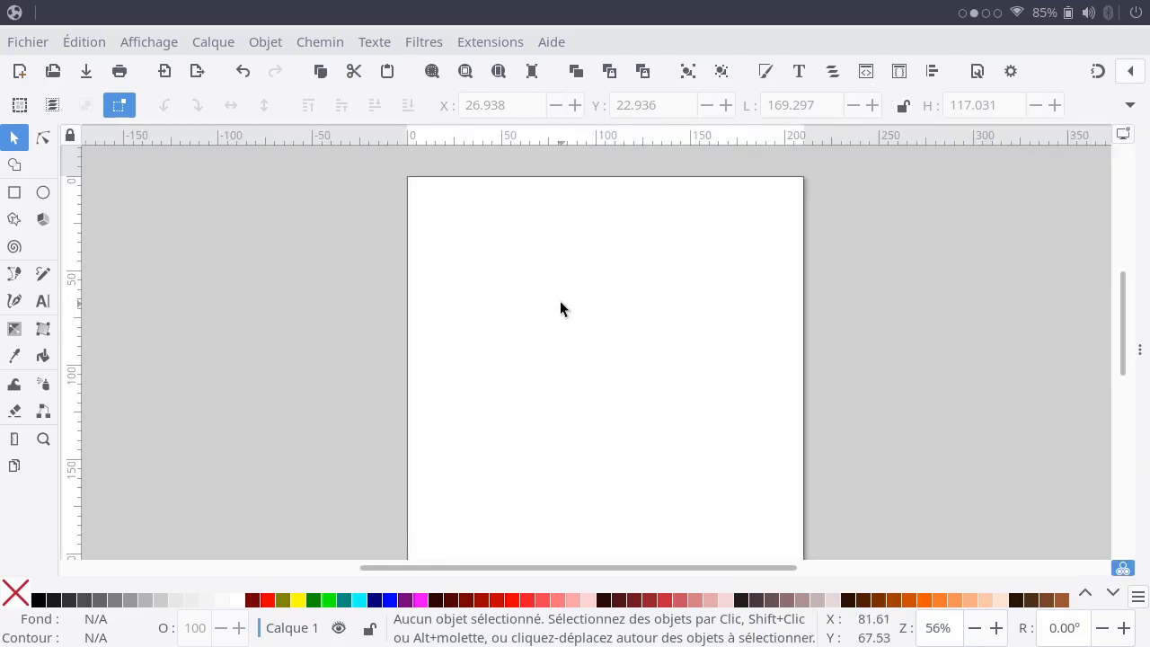
# - Draw an open path of three straight segments with the Pen tool, about 40 mm wide and 28 mm high, near the page's left side
pyautogui.scroll(-1, 560, 309)
pyautogui.scroll(3, 560, 309)
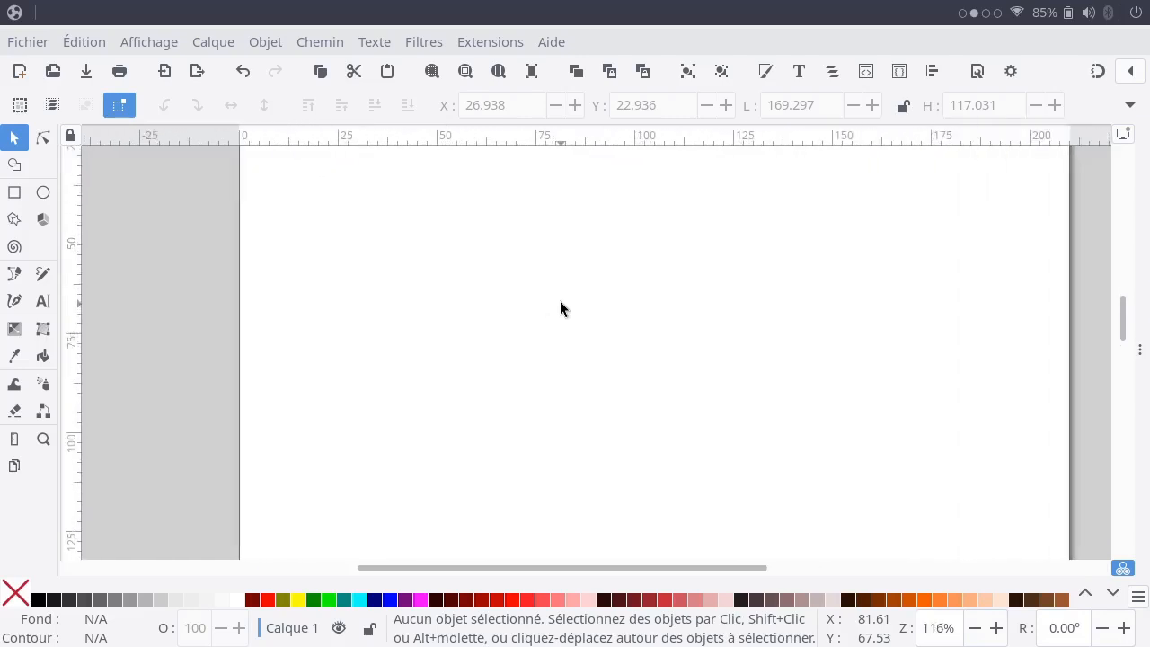
pyautogui.scroll(1, 560, 309)
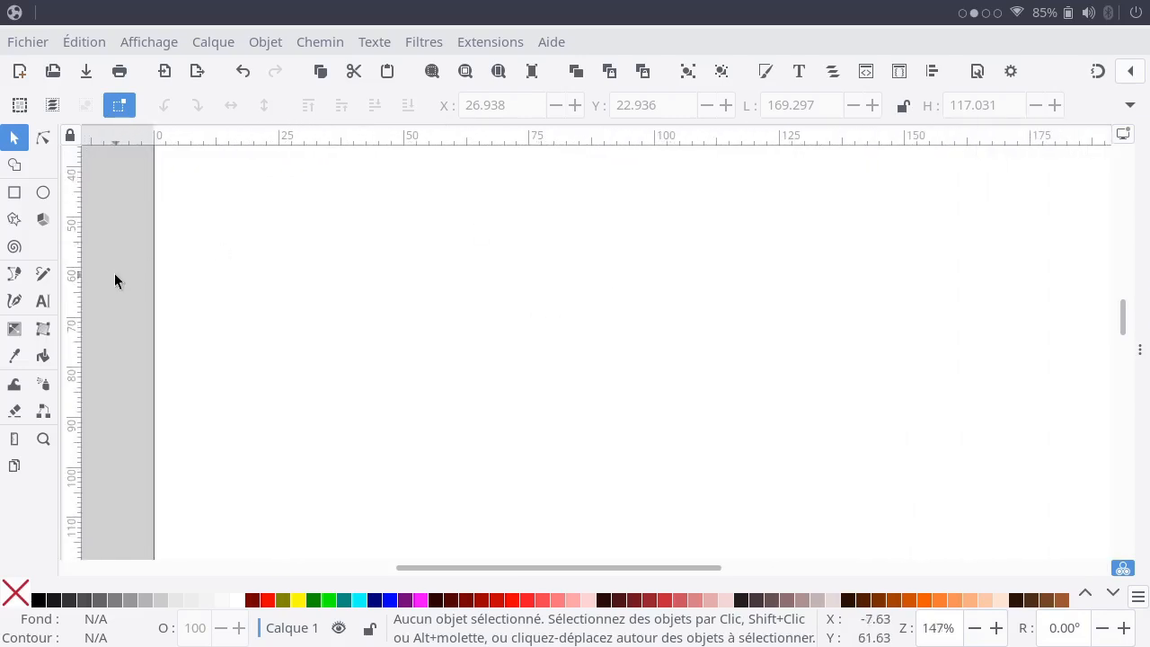
pyautogui.click(14, 274)
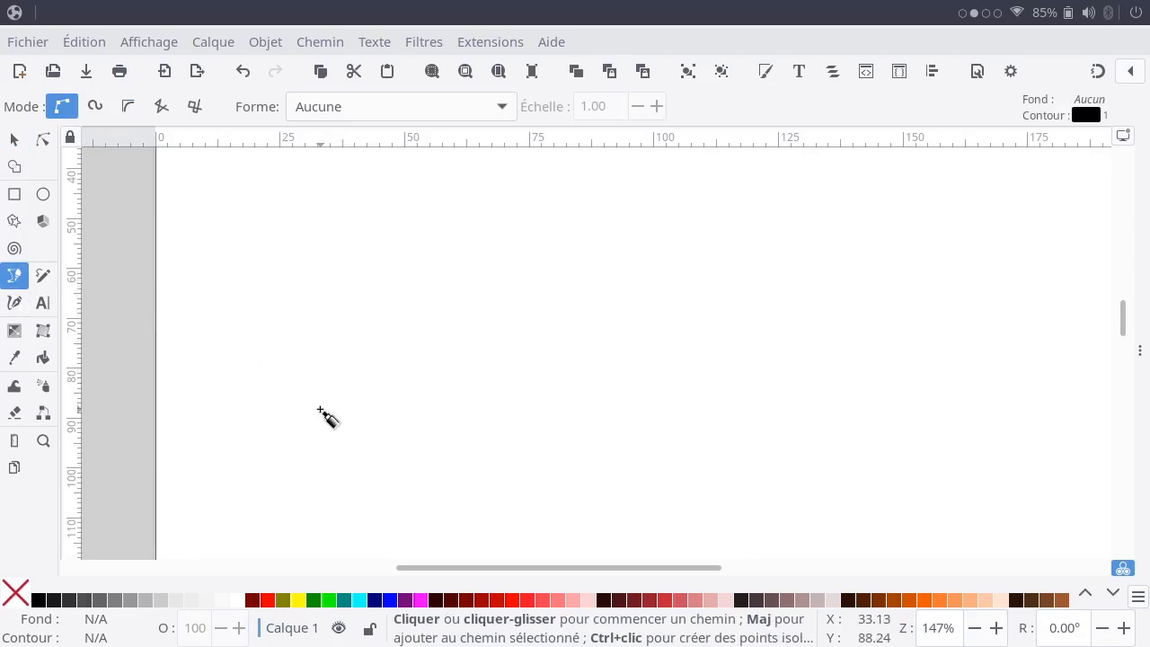
pyautogui.click(348, 365)
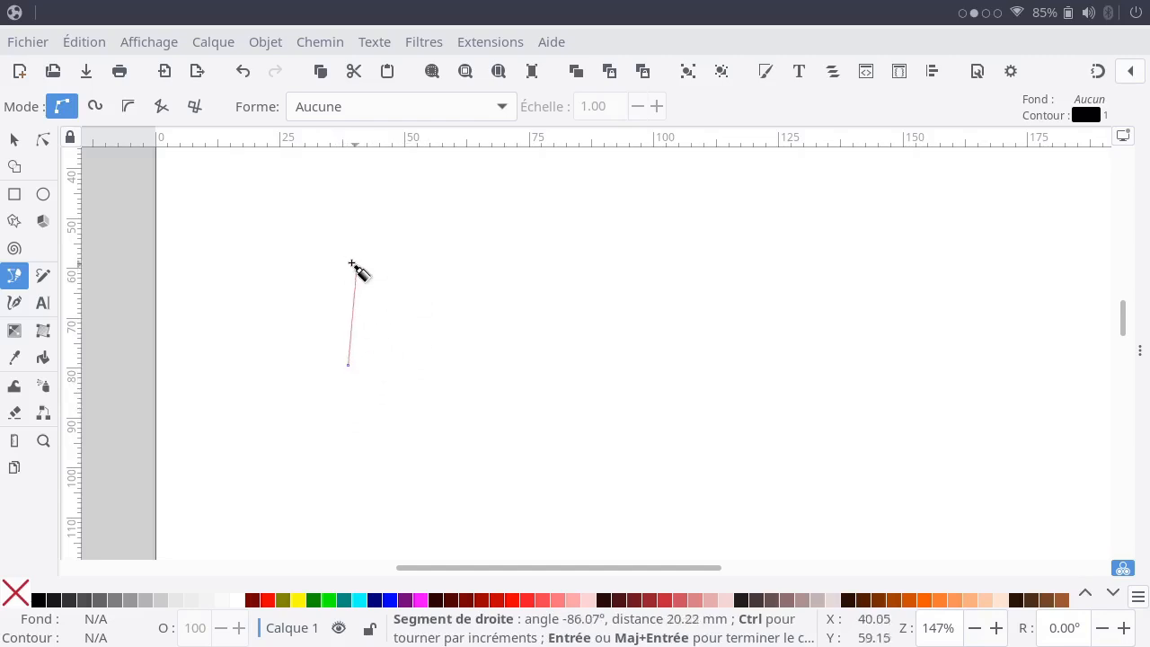
pyautogui.click(306, 272)
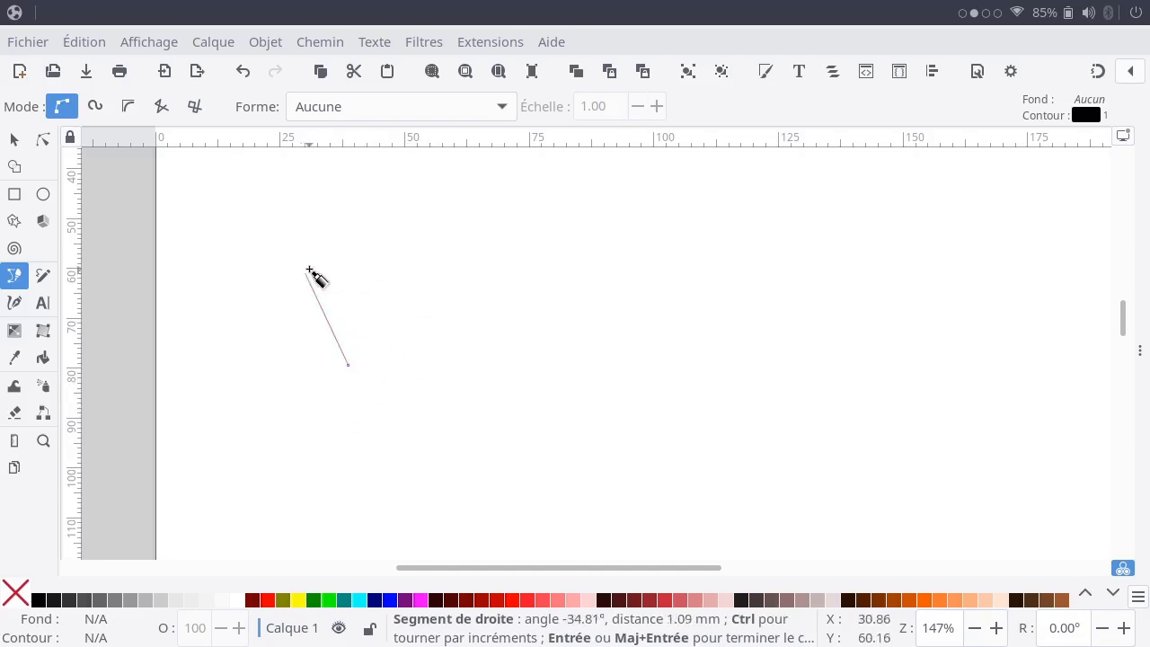
pyautogui.click(387, 225)
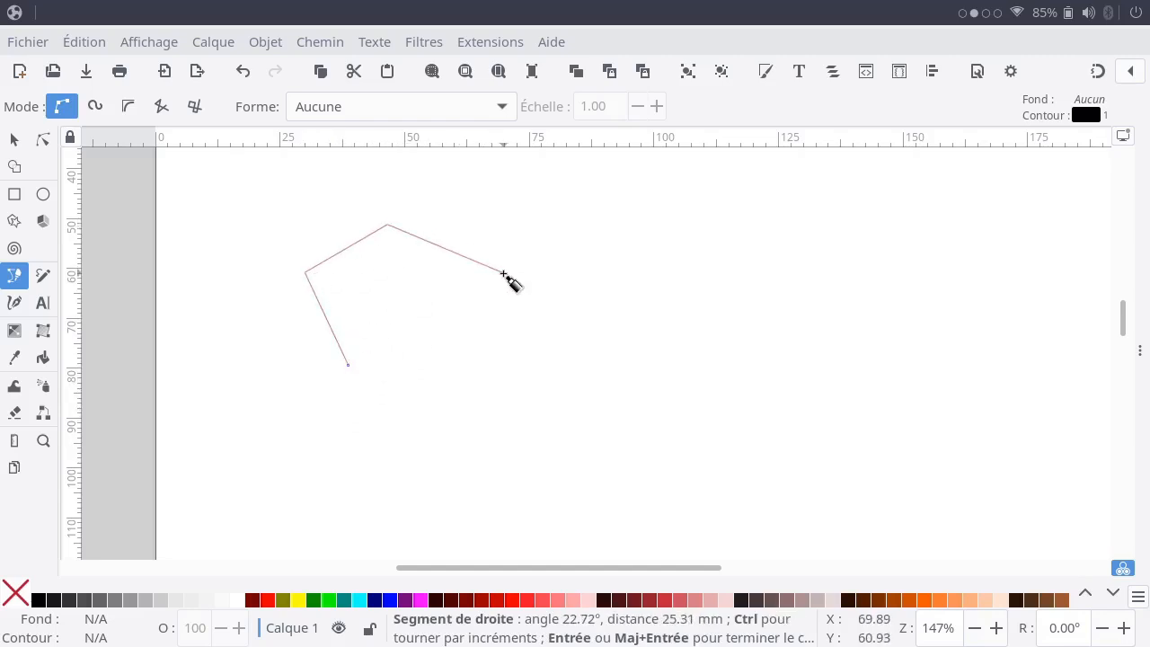
pyautogui.click(504, 273)
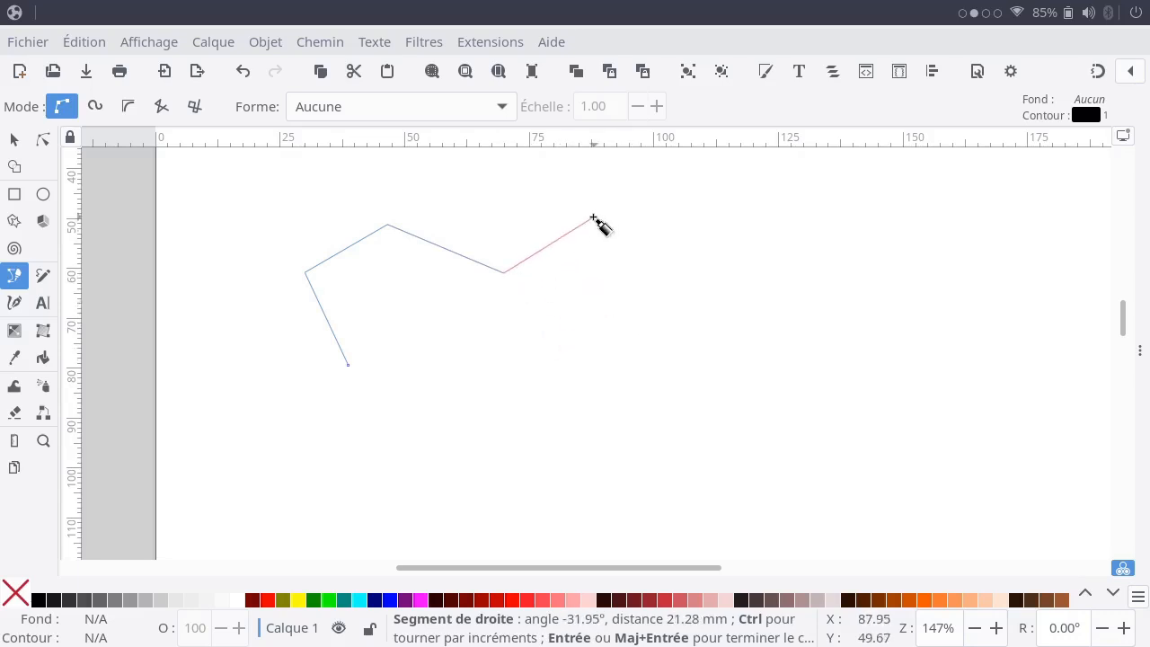
pyautogui.press('Return')
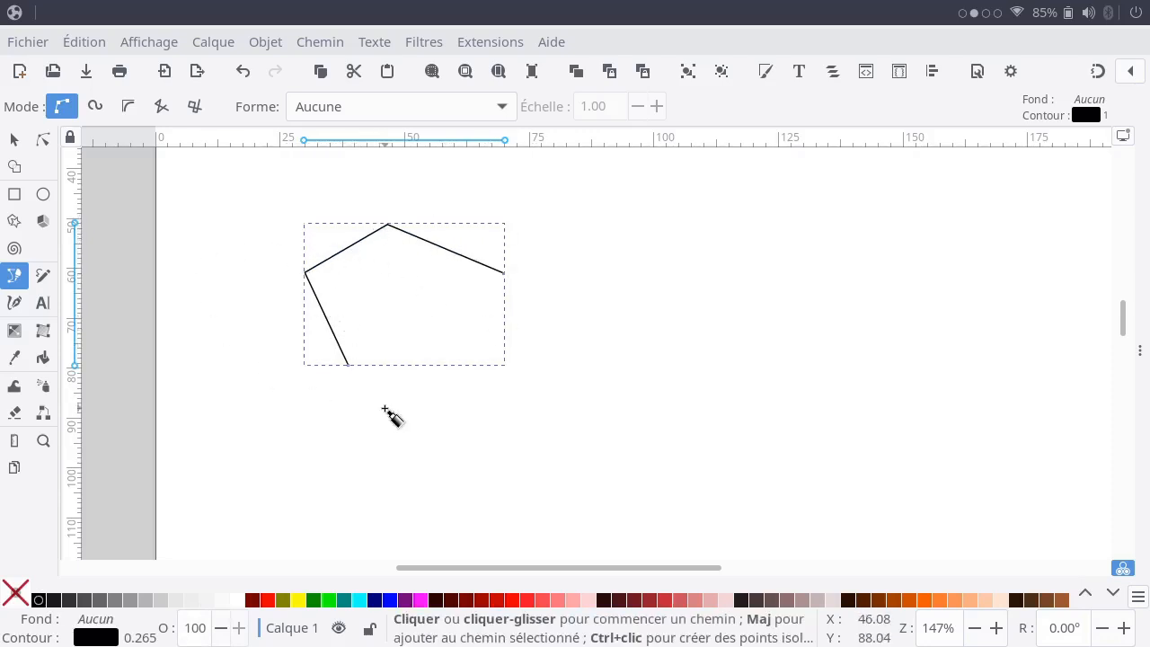
# - Draw a closed path combining smooth curves and straight segments beside the open path, about 61 mm wide and 40 mm high
pyautogui.click(554, 290)
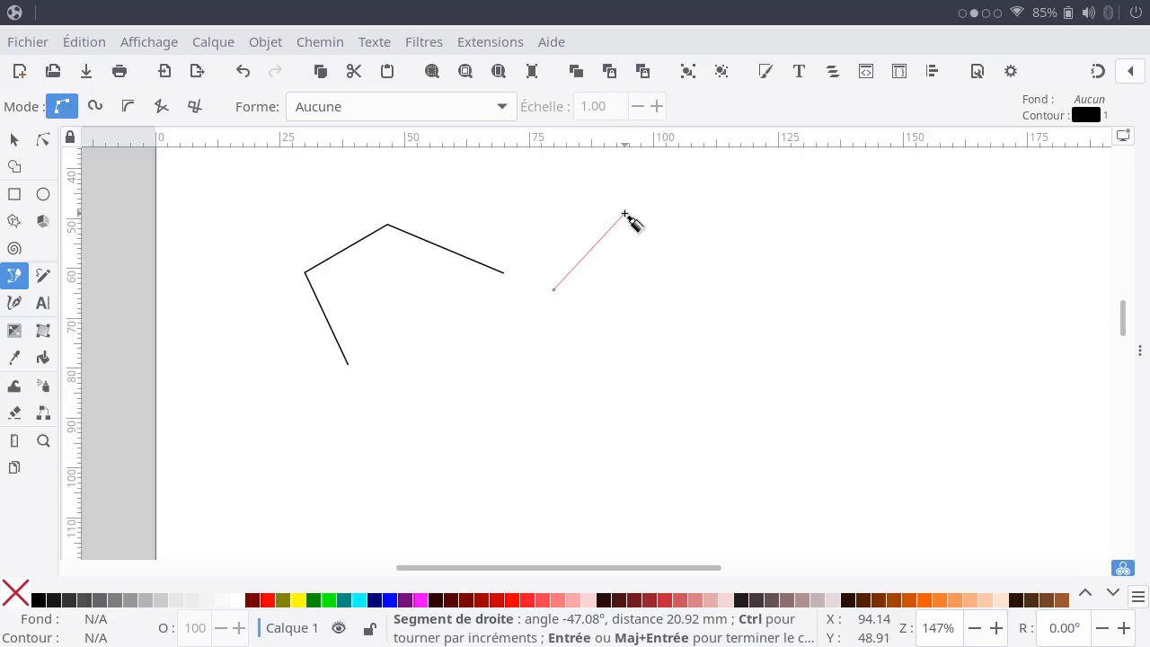
pyautogui.moveTo(624, 216); pyautogui.dragTo(686, 220)
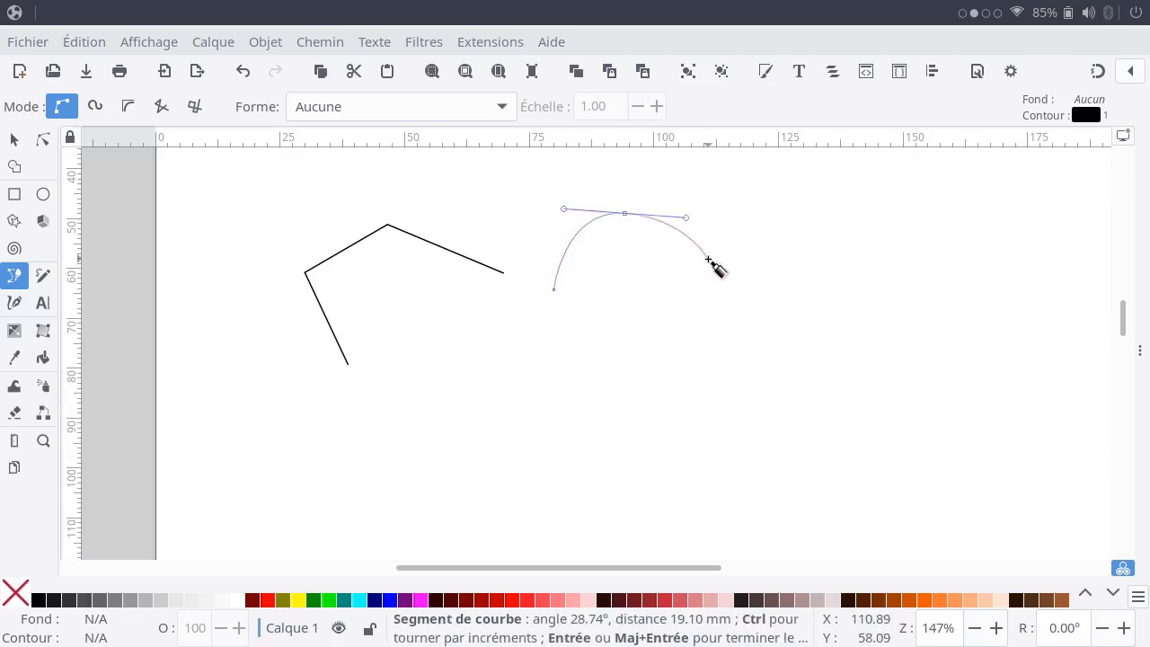
pyautogui.moveTo(710, 283); pyautogui.dragTo(778, 315)
pyautogui.moveTo(814, 221); pyautogui.dragTo(776, 192)
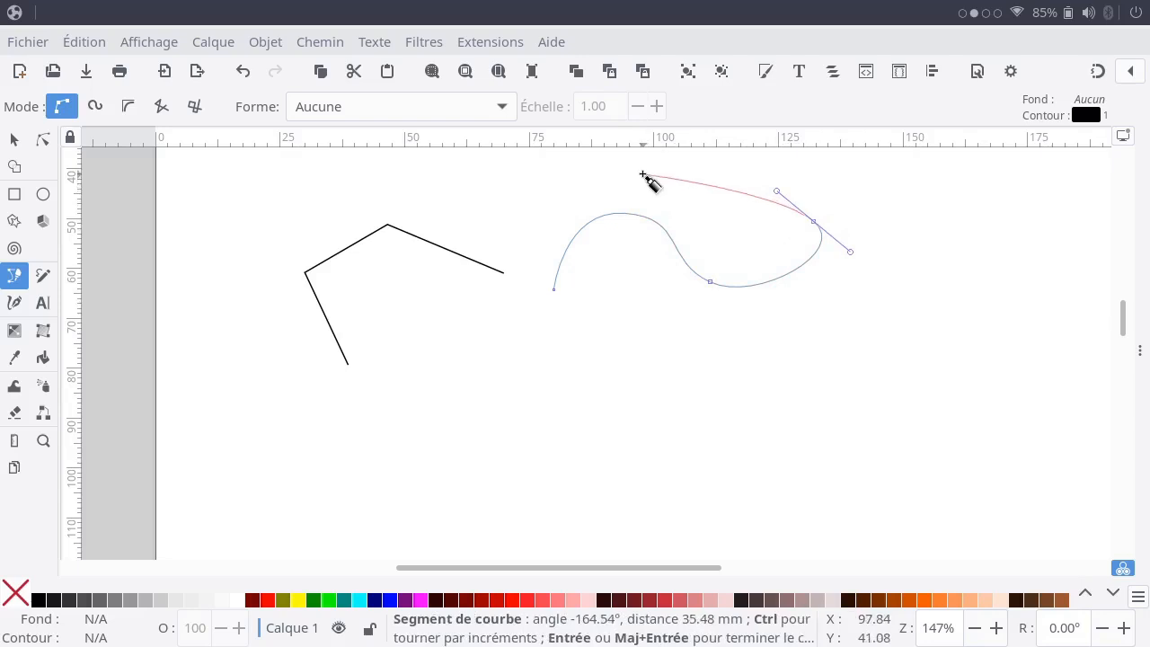
pyautogui.moveTo(643, 175); pyautogui.dragTo(581, 183)
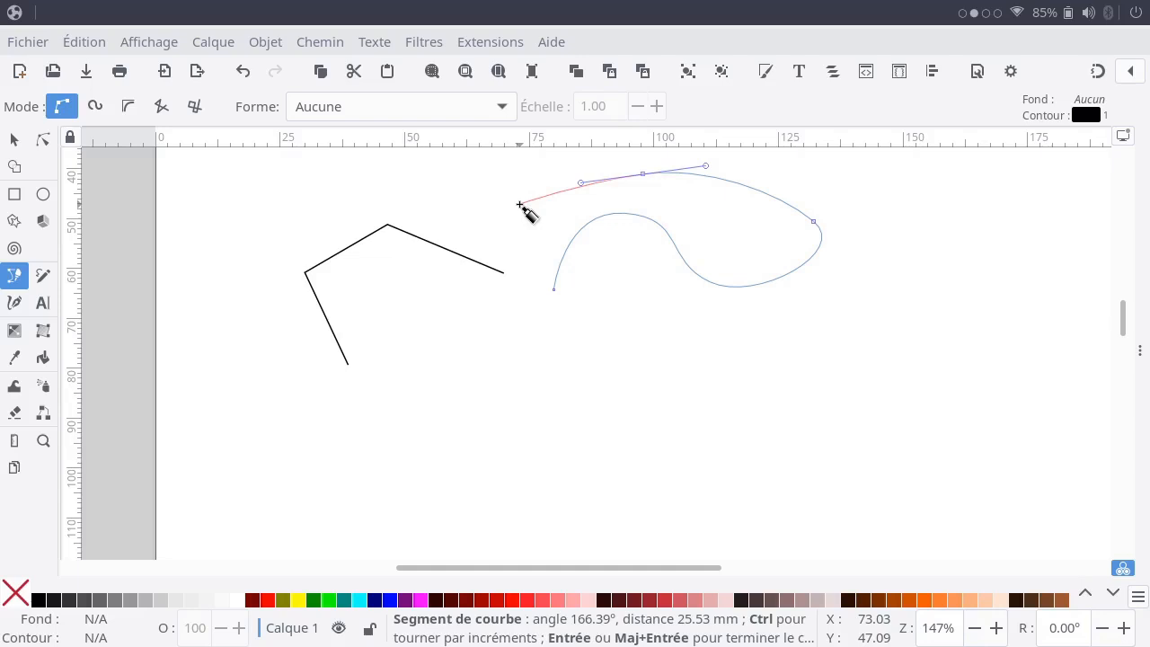
pyautogui.click(519, 205)
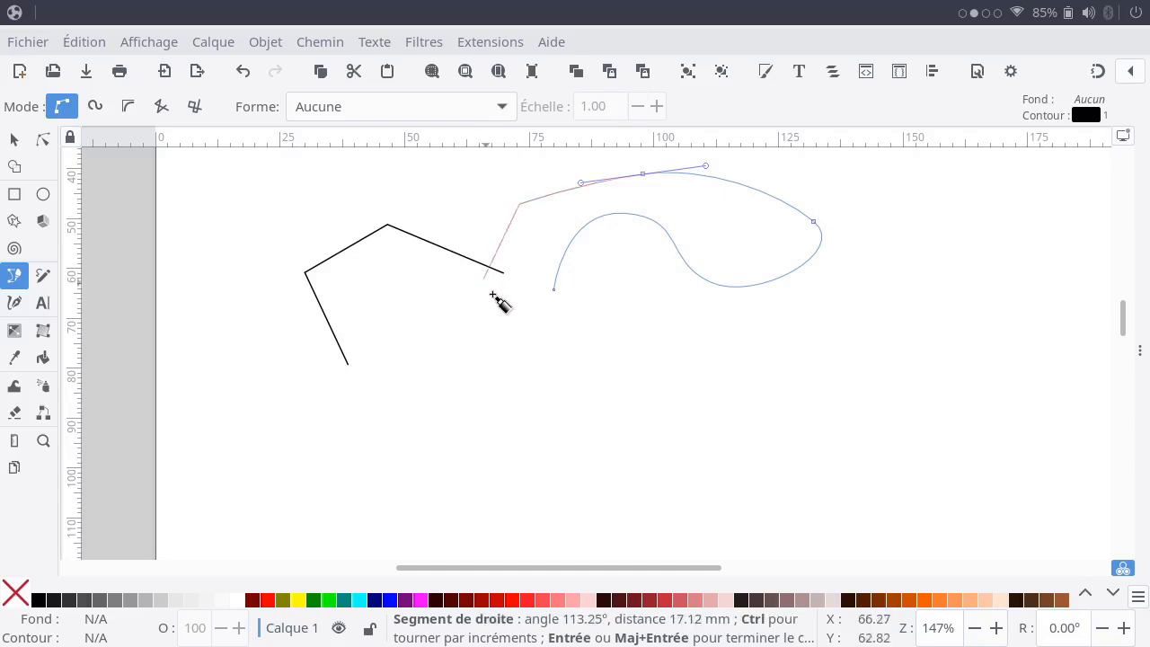
pyautogui.click(523, 351)
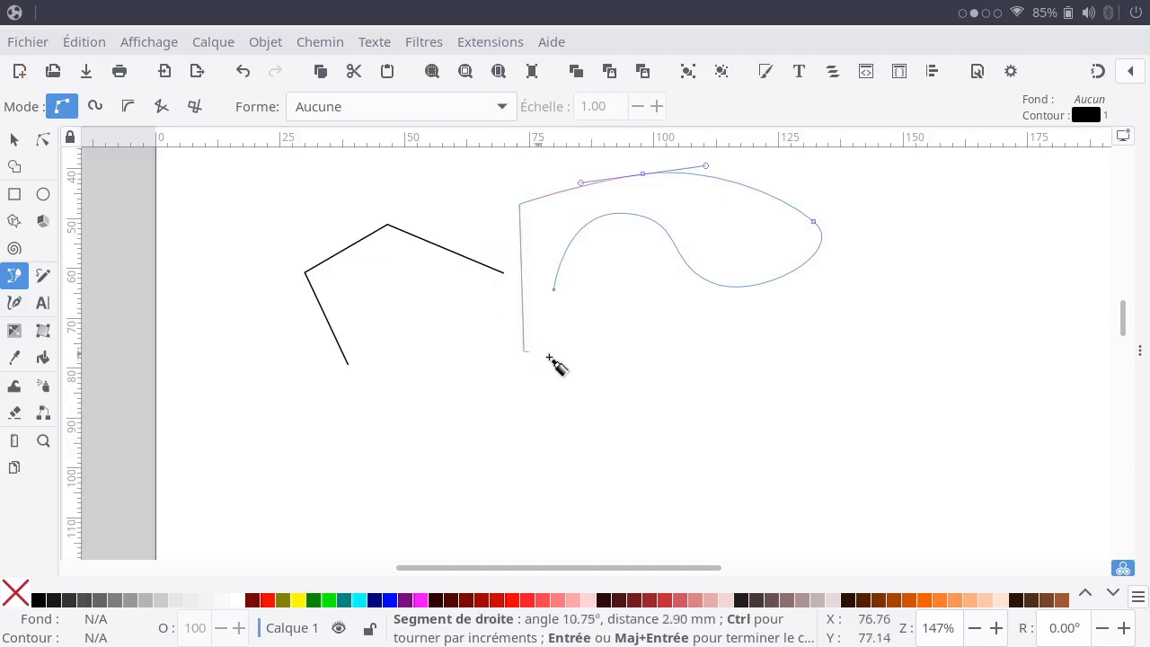
pyautogui.click(610, 372)
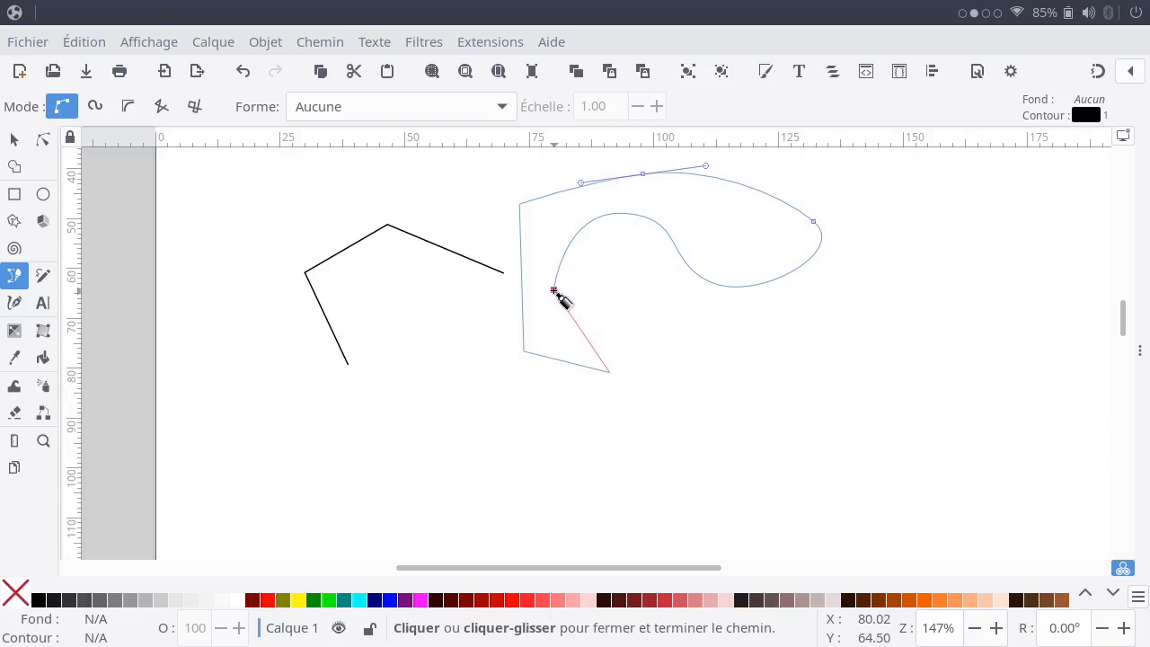
pyautogui.click(554, 291)
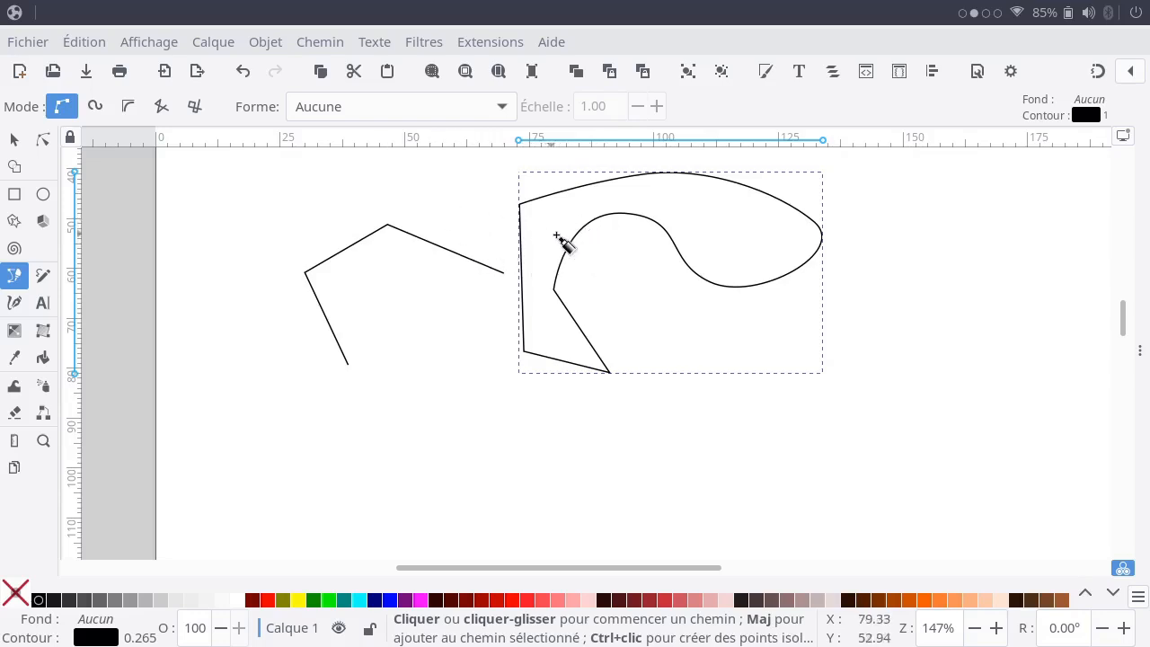
# - Delete the closed path of curves and straight segments
pyautogui.click(18, 140)
pyautogui.press('Delete')
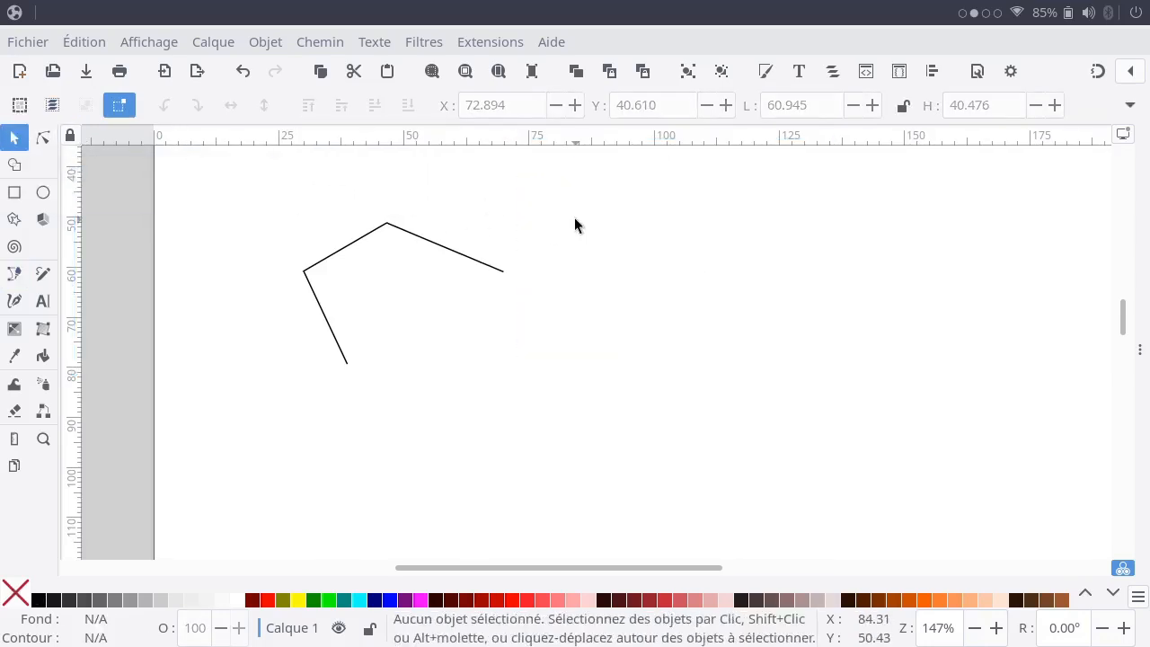
# - Move the open path's lower end node to about X 33.3, Y 72.0 mm and its neighbouring node to about X 48.5, Y 63.7 mm
pyautogui.click(424, 244)
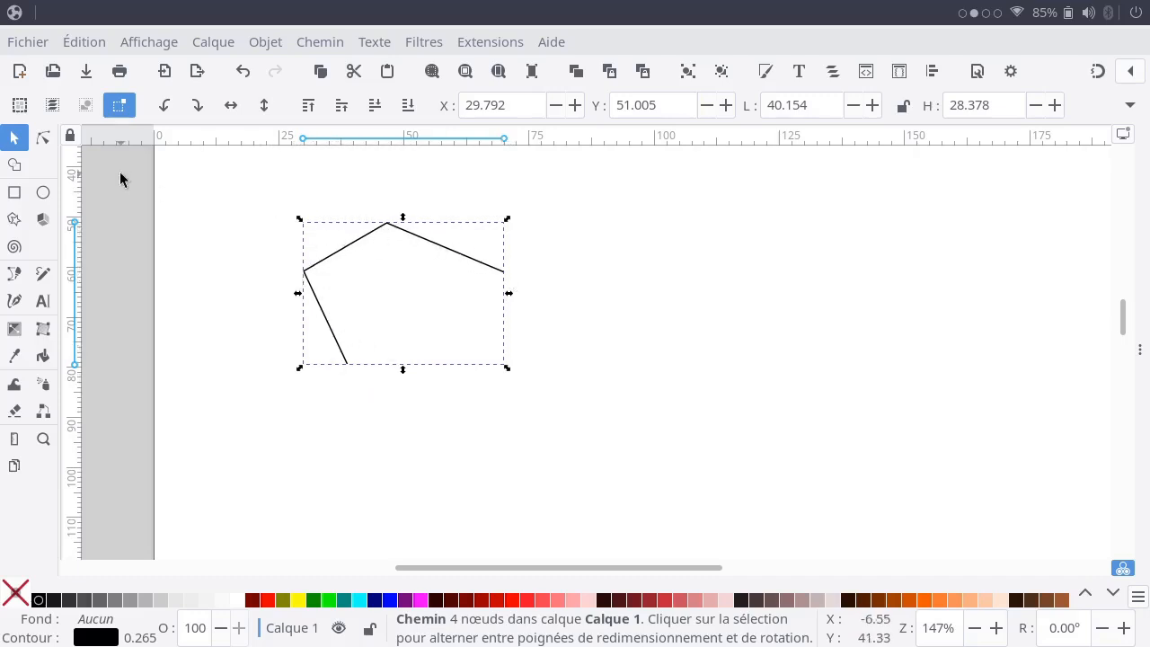
pyautogui.click(43, 138)
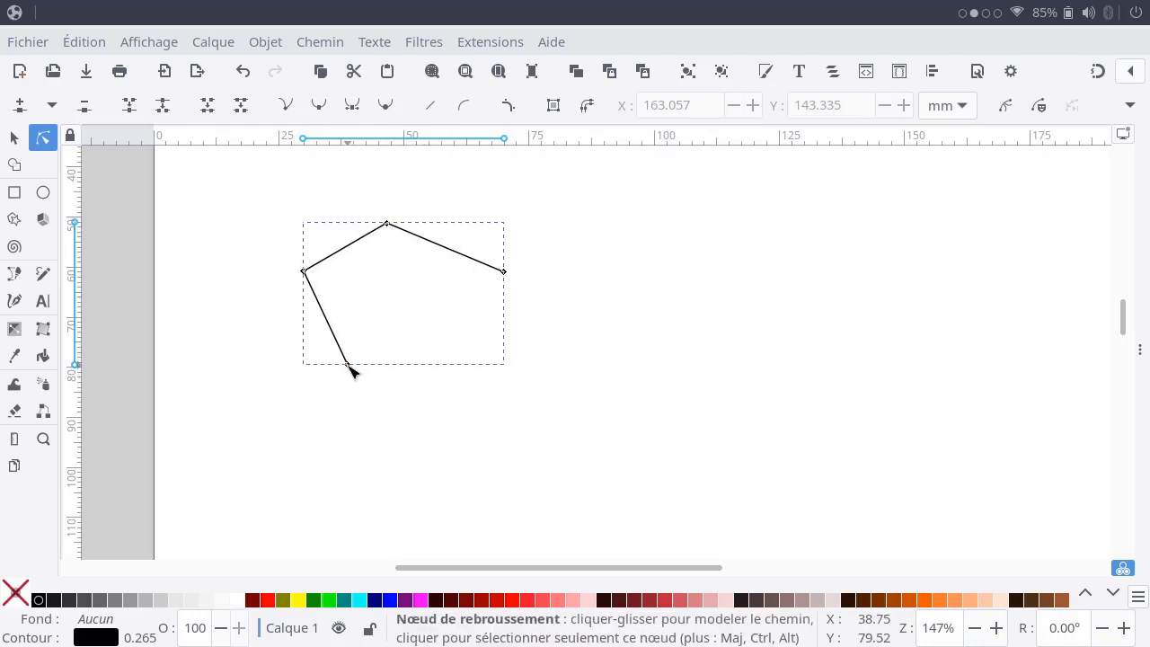
pyautogui.moveTo(348, 365); pyautogui.dragTo(321, 328)
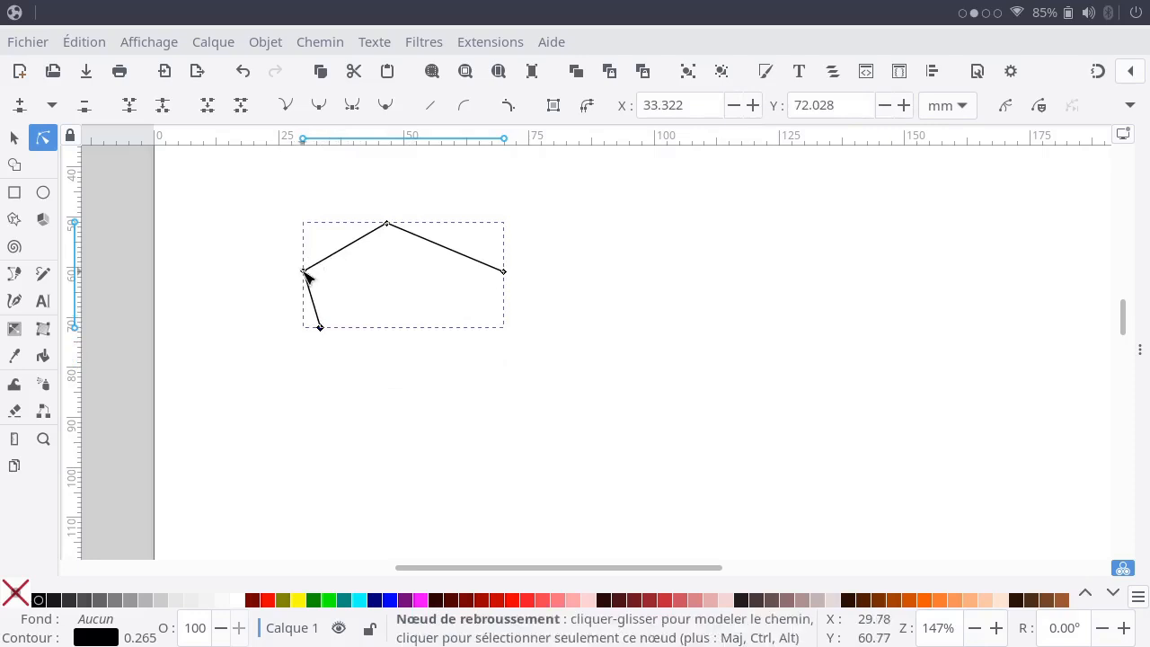
pyautogui.moveTo(305, 271); pyautogui.dragTo(356, 273)
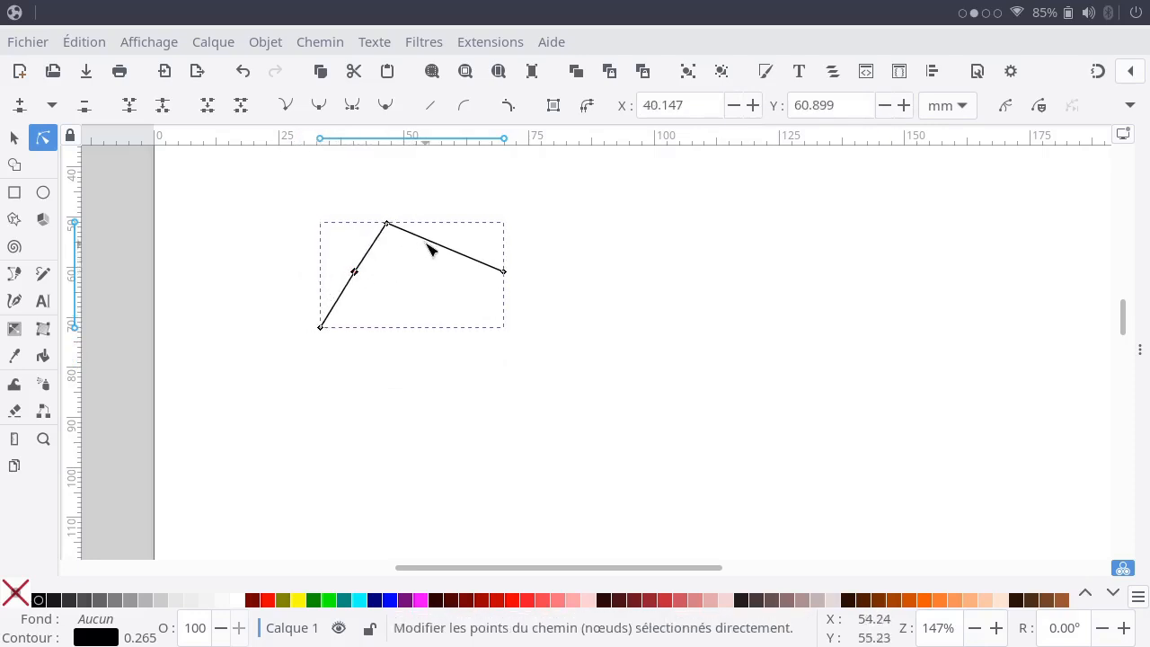
pyautogui.moveTo(356, 273); pyautogui.dragTo(397, 289)
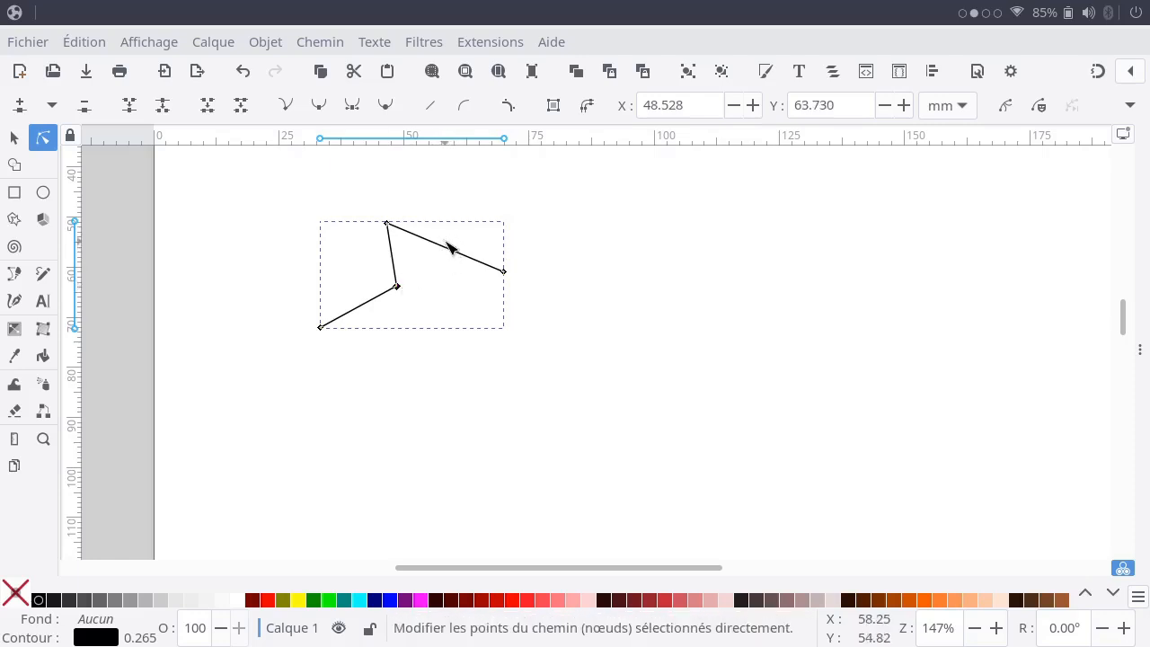
# - Bend the open path's upper-right segment into a curve and convert it back to a straight line
pyautogui.moveTo(447, 247)
pyautogui.mouseDown()
pyautogui.moveTo(493, 221)
pyautogui.moveTo(472, 215)
pyautogui.moveTo(449, 275)
pyautogui.moveTo(453, 259)
pyautogui.mouseUp()
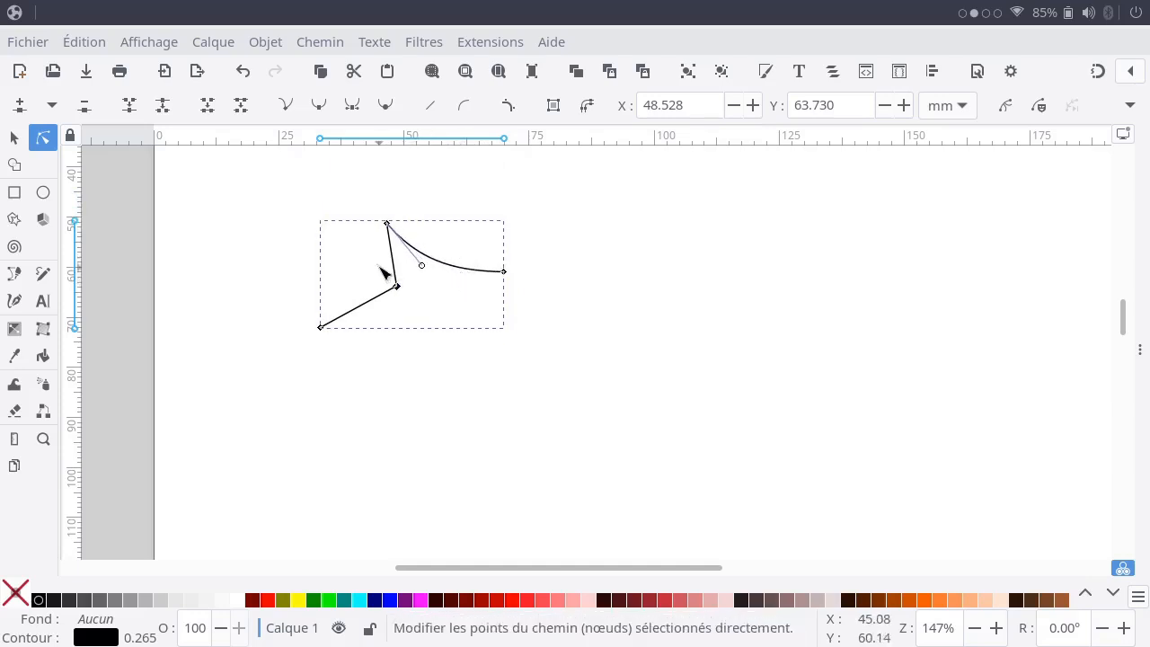
pyautogui.click(395, 268)
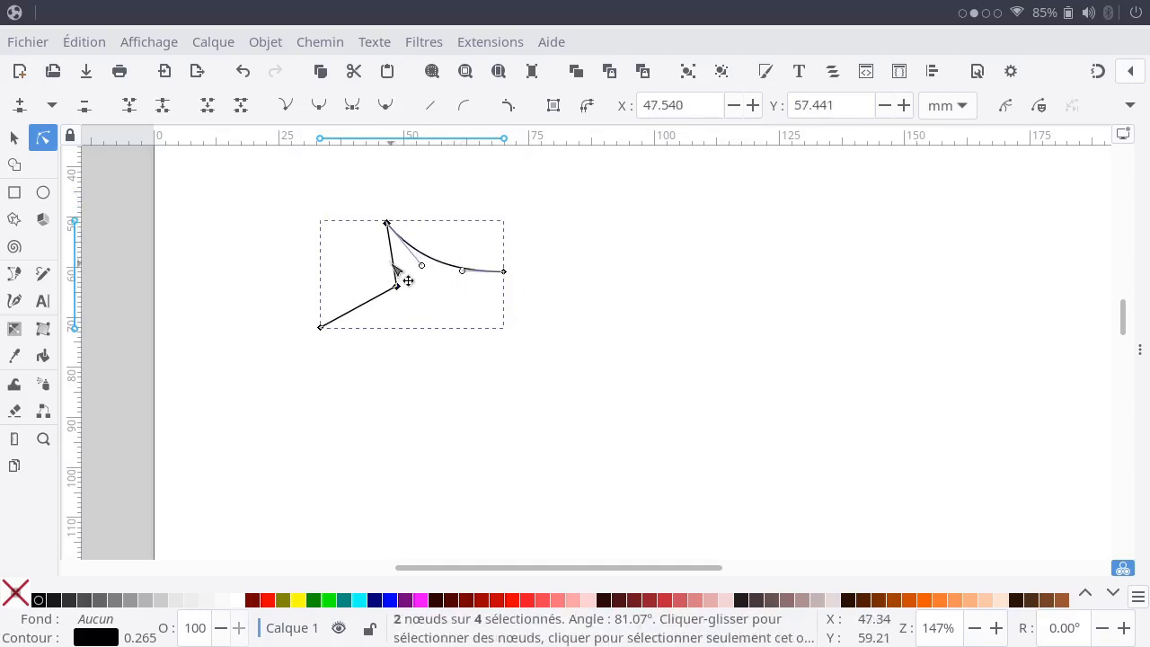
pyautogui.click(447, 266)
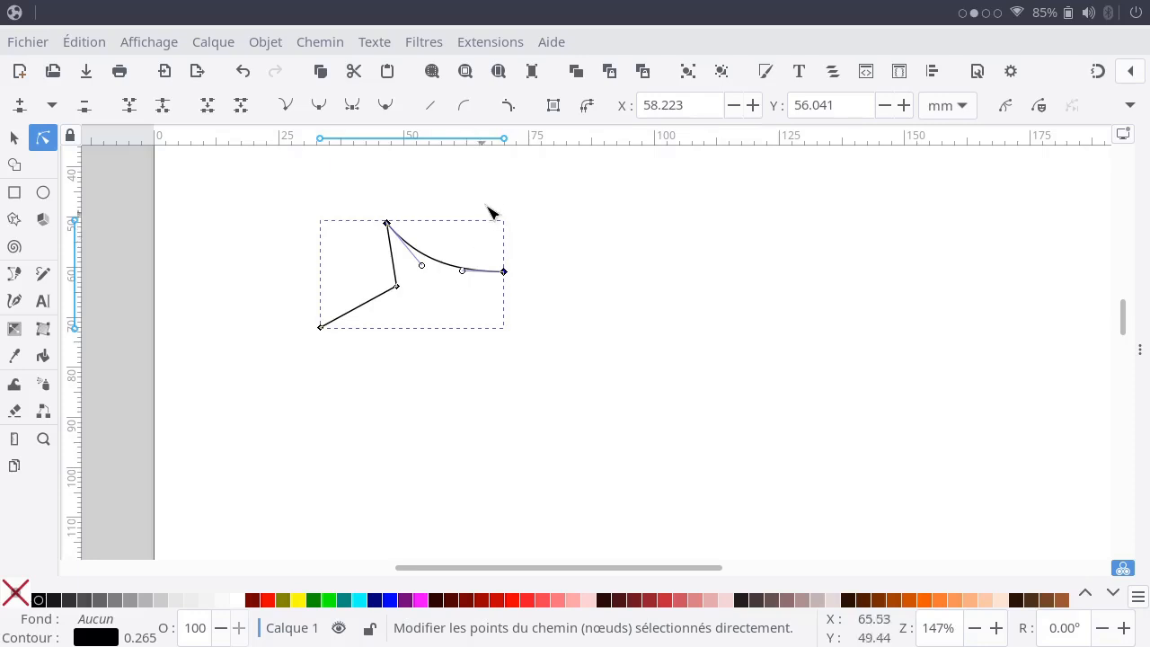
pyautogui.click(426, 110)
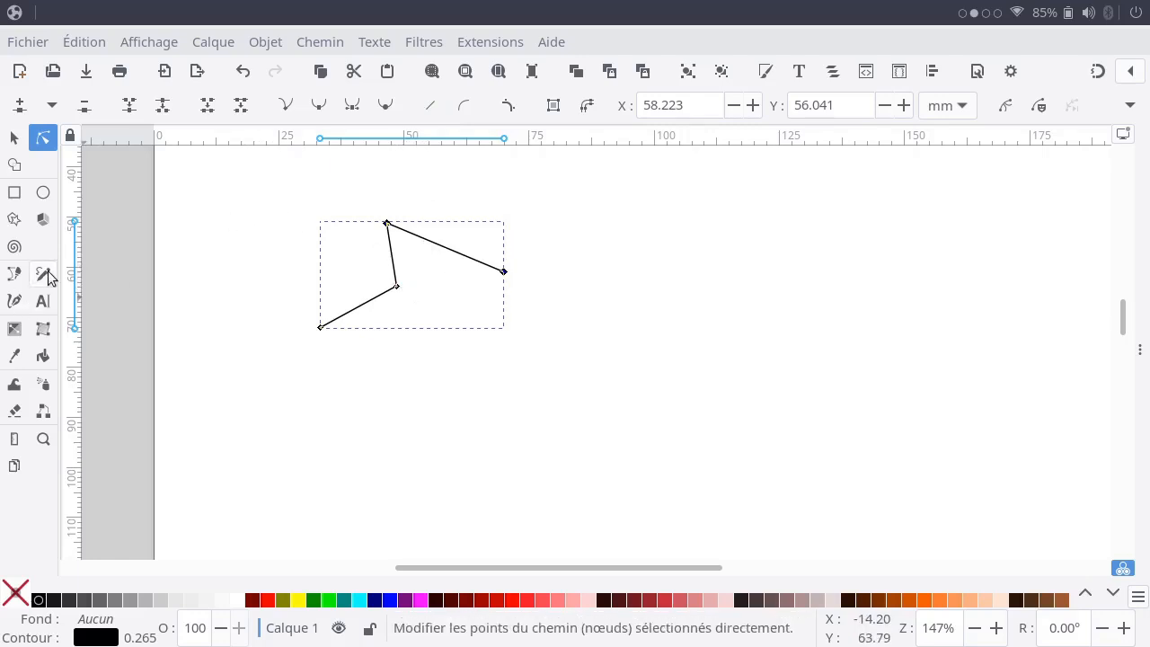
# - Extend the path from its right end node with straight segments through four new nodes and close it at its lower-left end node
pyautogui.click(15, 279)
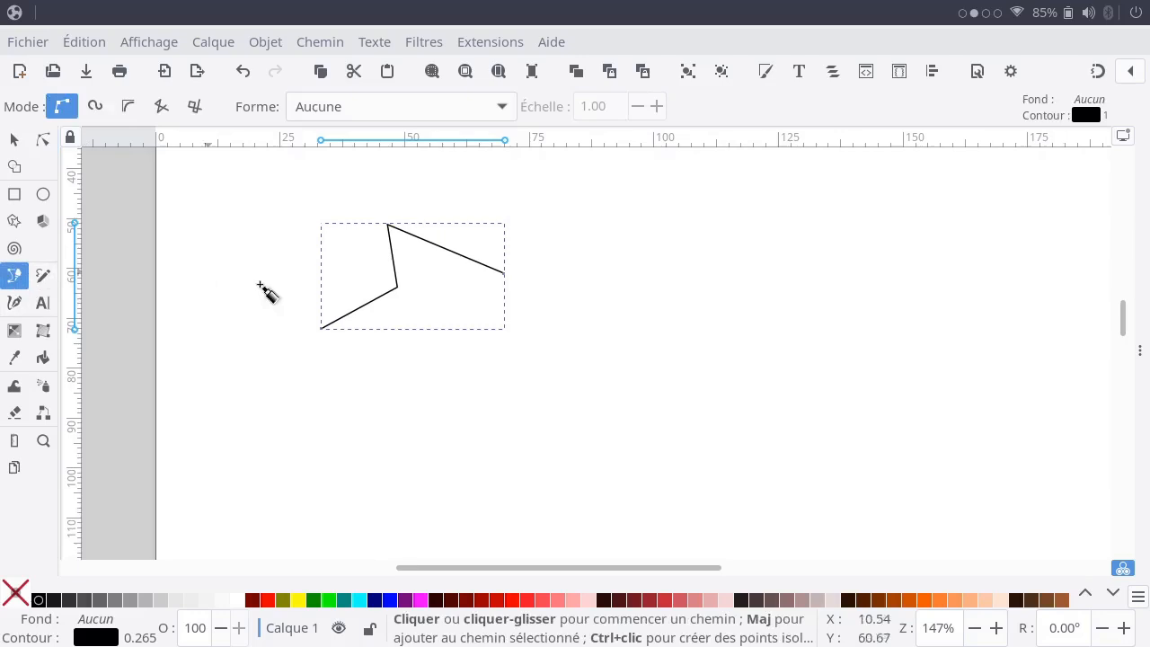
pyautogui.click(504, 273)
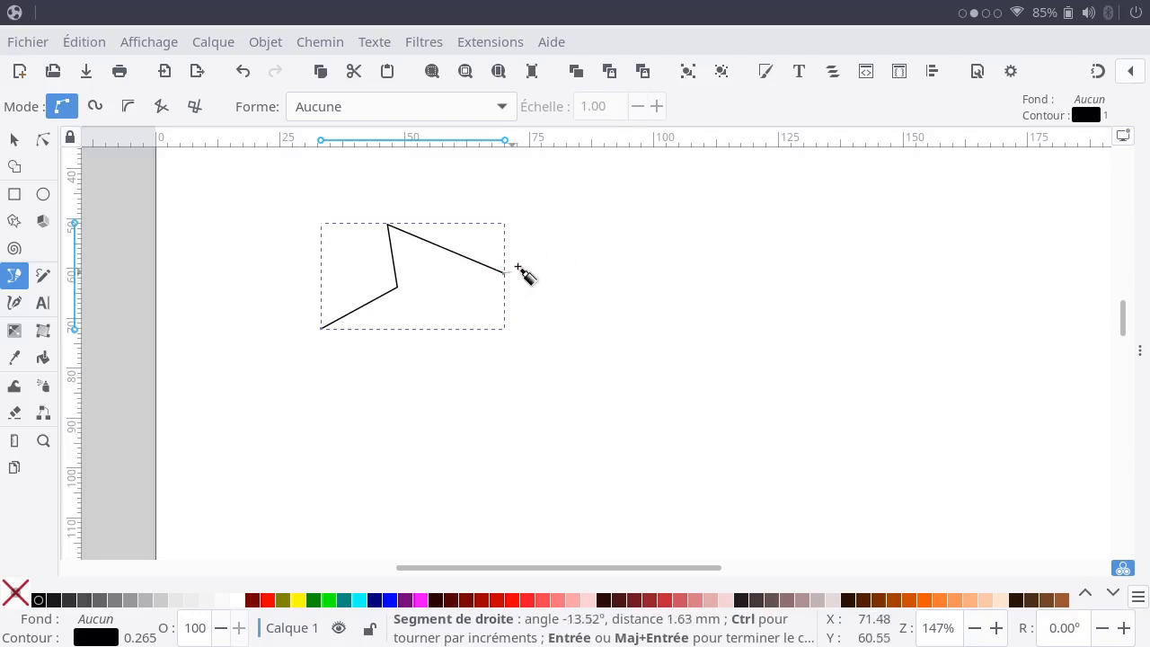
pyautogui.click(562, 239)
pyautogui.click(602, 310)
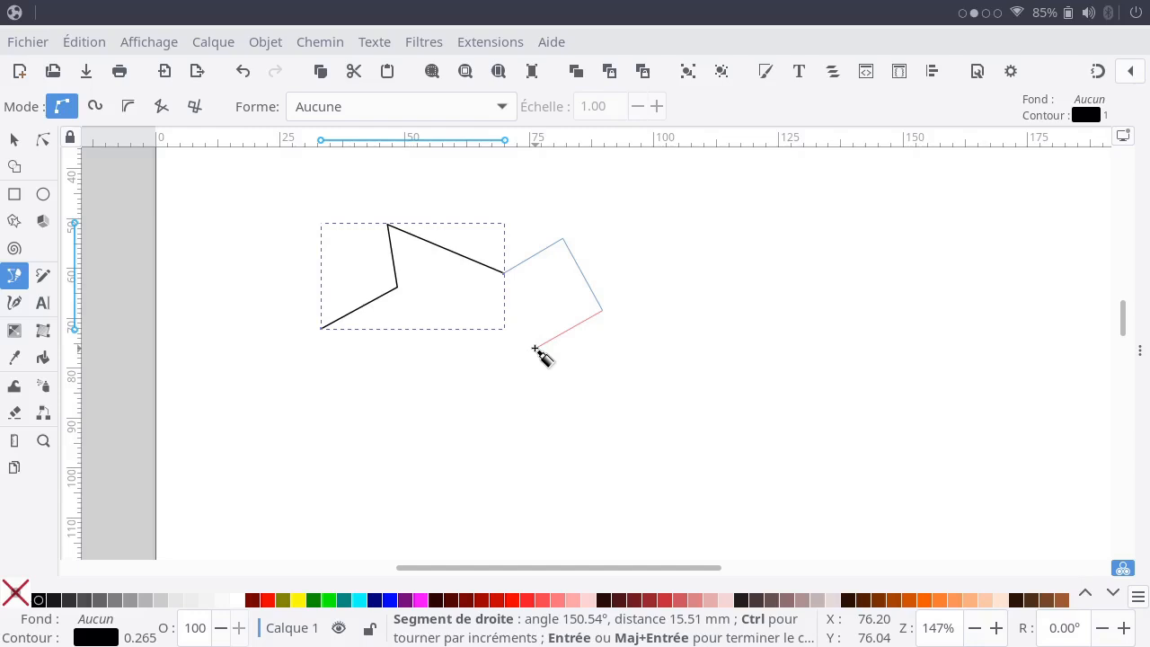
pyautogui.click(534, 348)
pyautogui.click(418, 380)
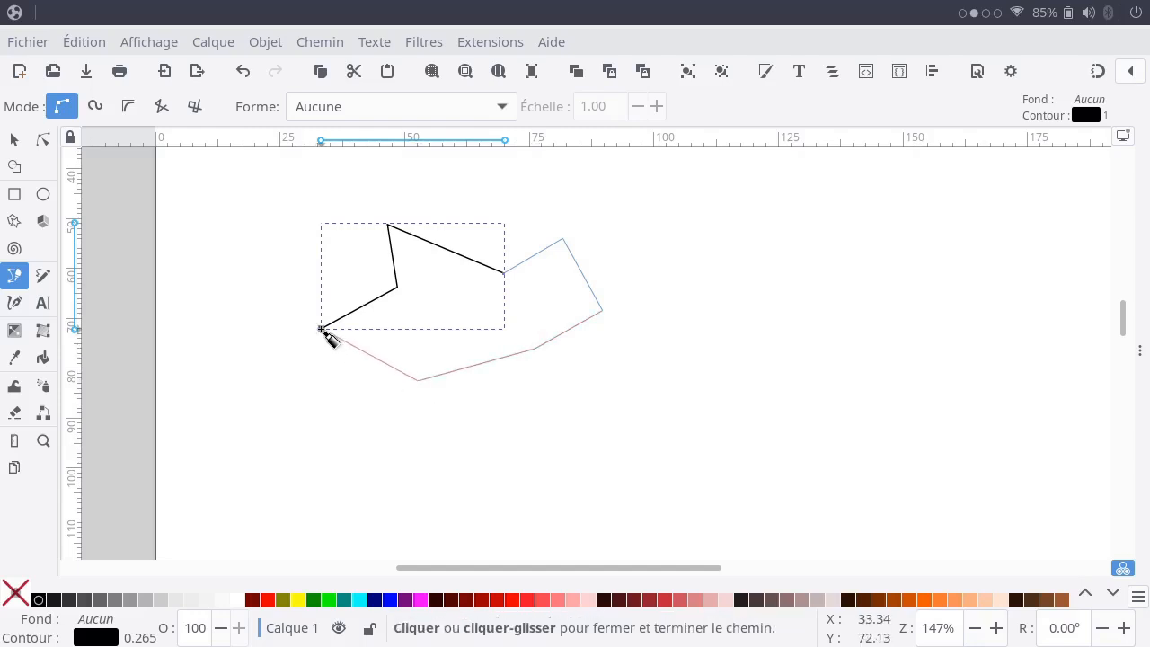
pyautogui.click(323, 330)
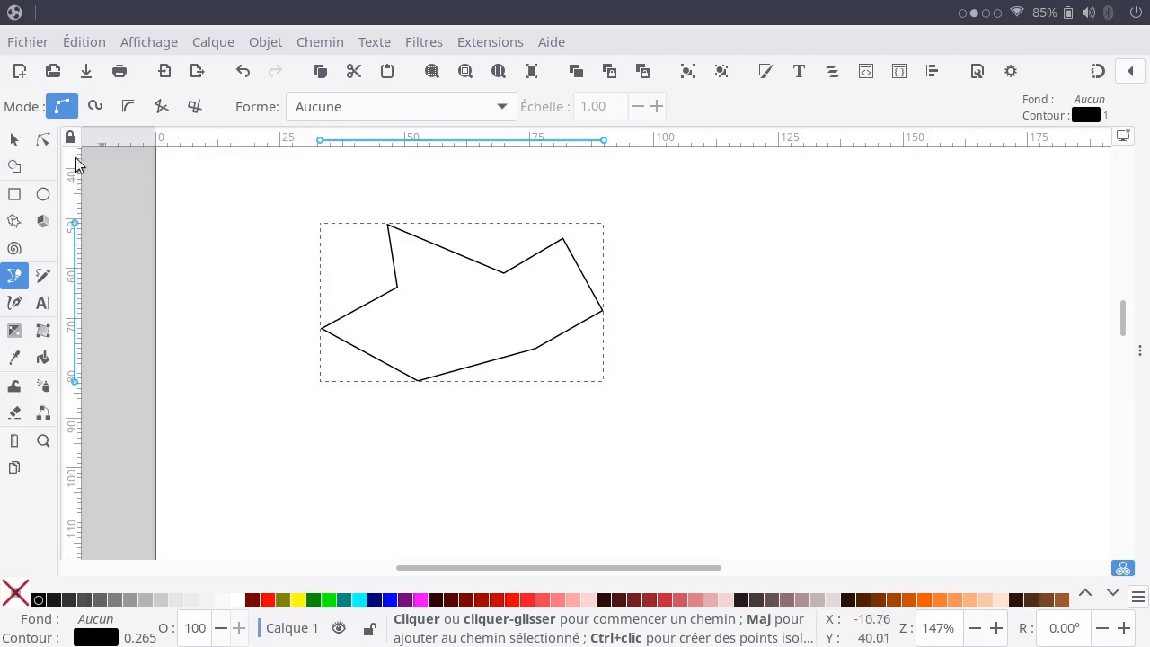
# - Delete the closed path's inward-pointing left node, its upper-left node and the notch node on its upper edge
pyautogui.click(44, 140)
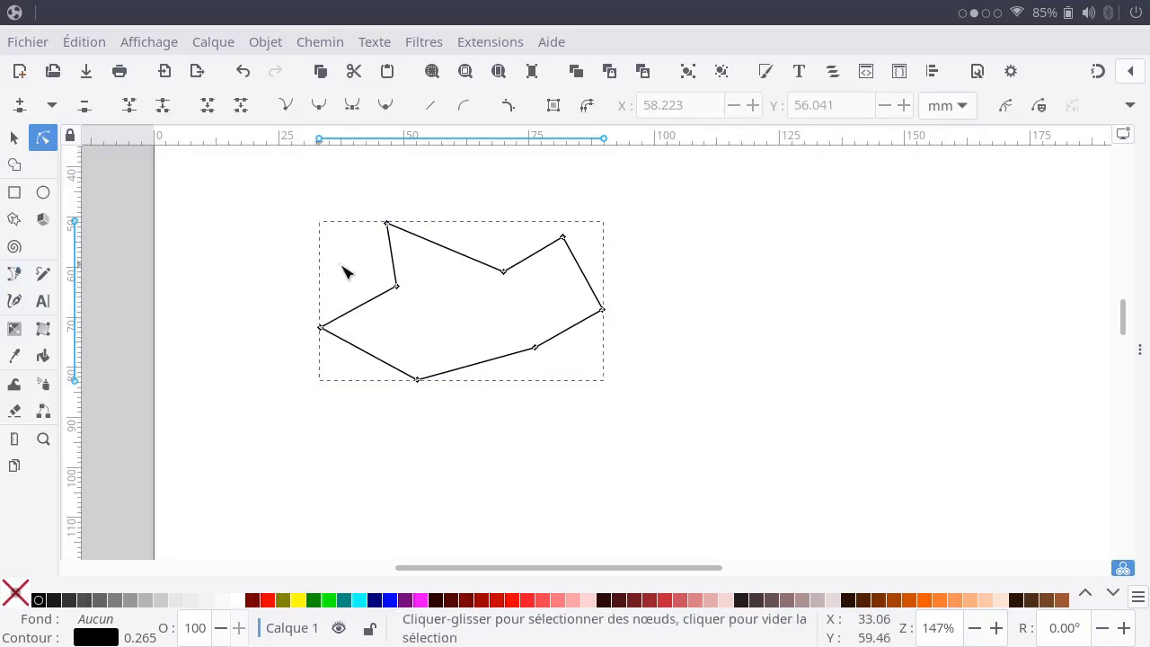
pyautogui.click(401, 291)
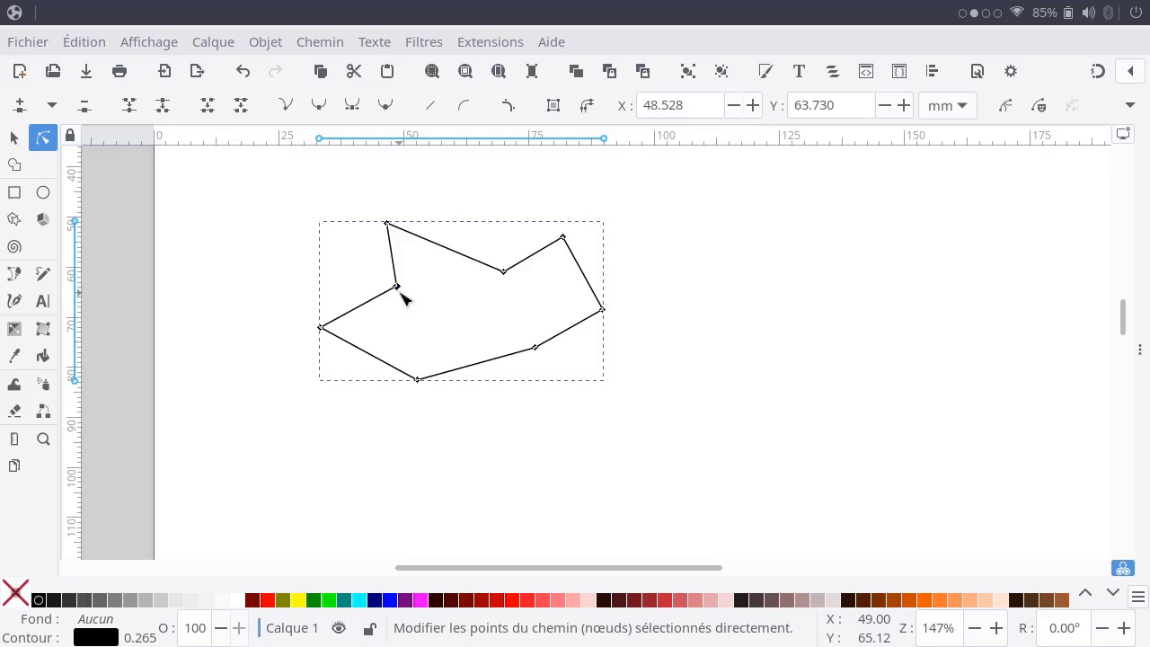
pyautogui.press('Delete')
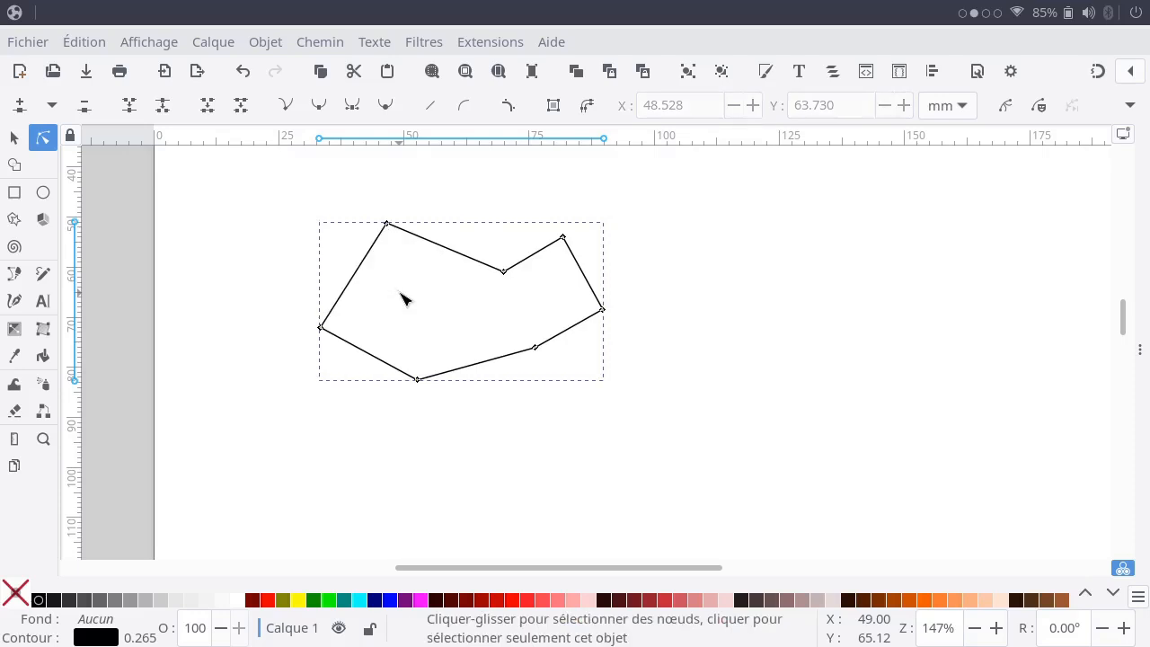
pyautogui.click(388, 227)
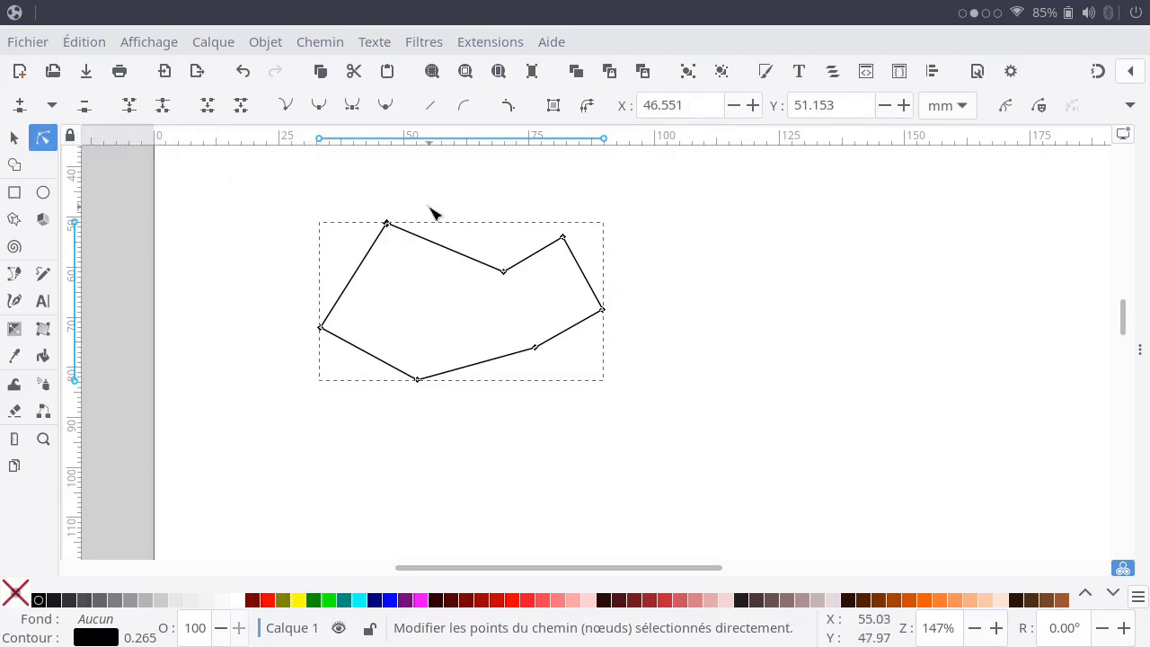
pyautogui.keyDown('shift'); pyautogui.click(505, 272); pyautogui.keyUp('shift')
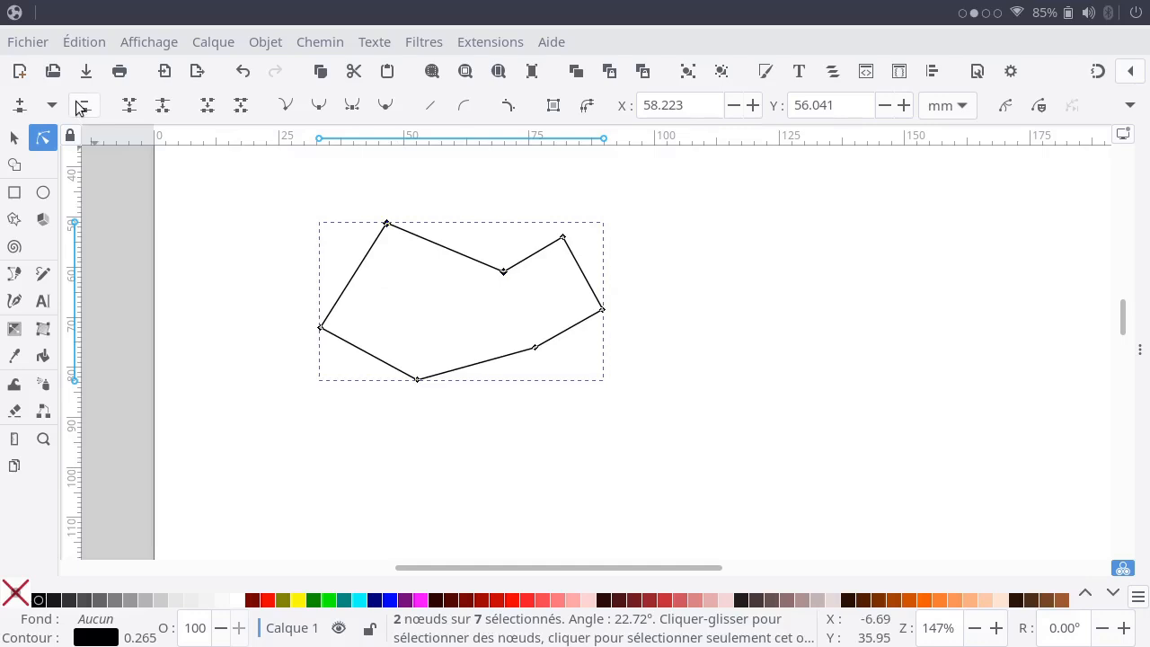
pyautogui.click(83, 106)
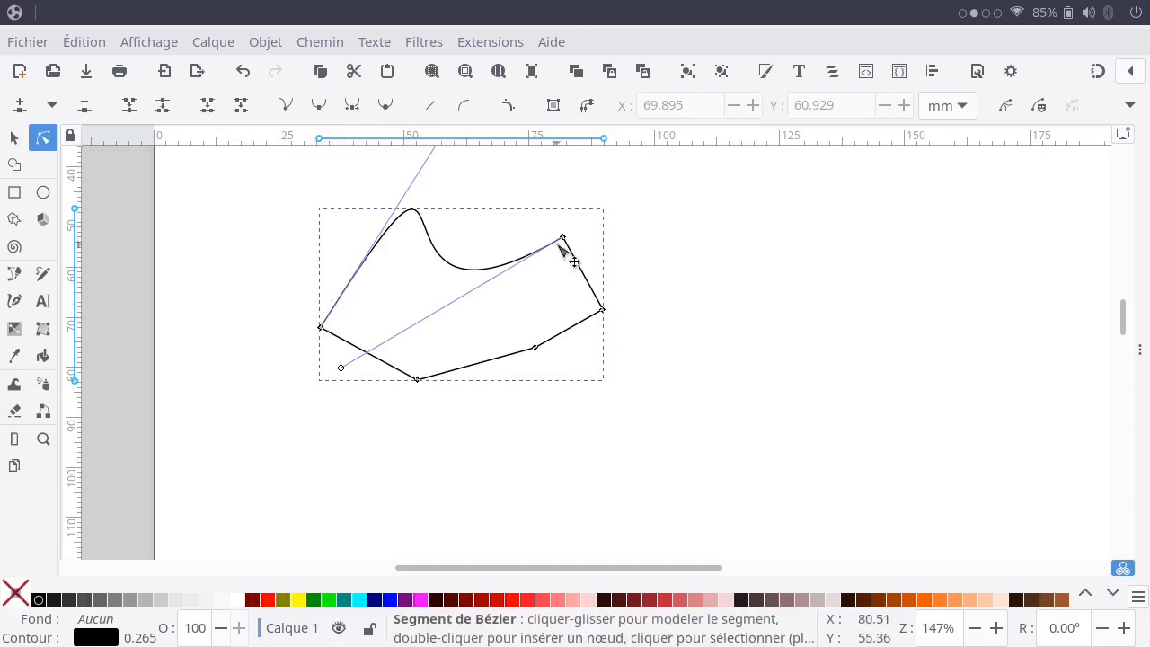
# - Convert the path's curved upper segment into a straight line
pyautogui.click(428, 109)
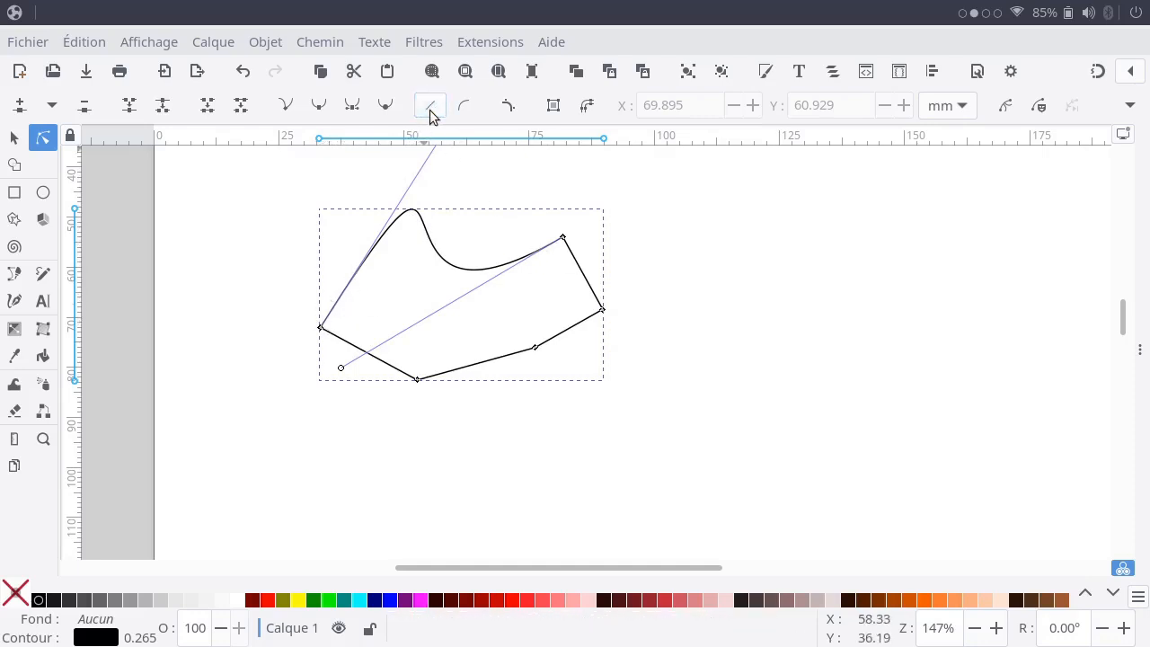
pyautogui.click(430, 235)
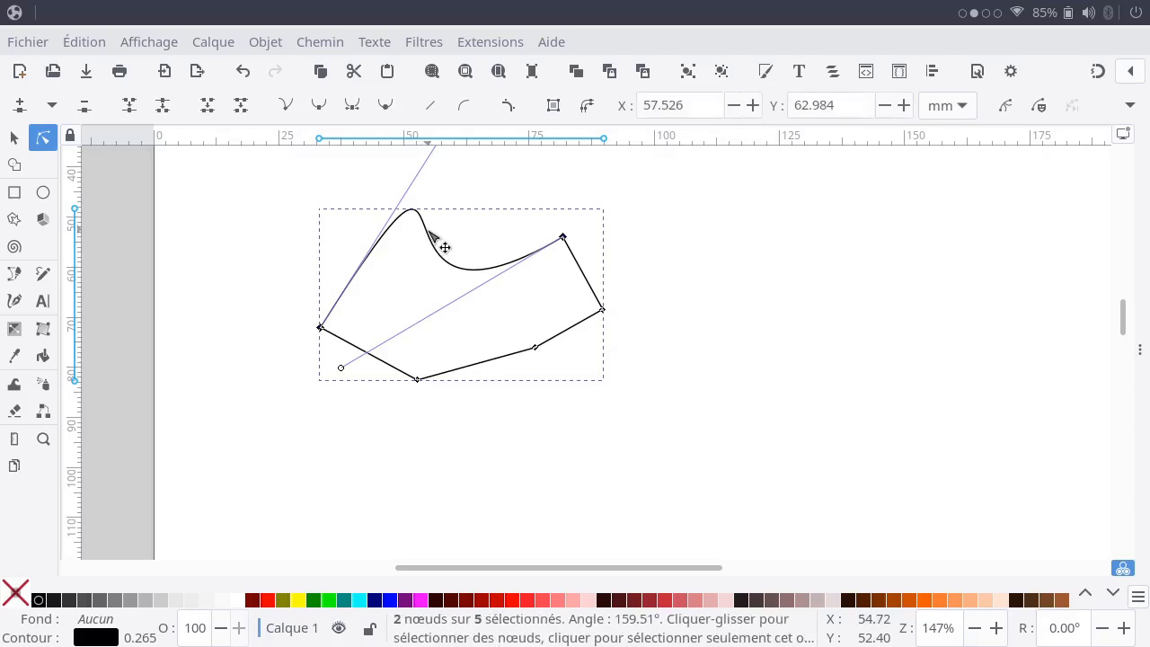
pyautogui.click(430, 107)
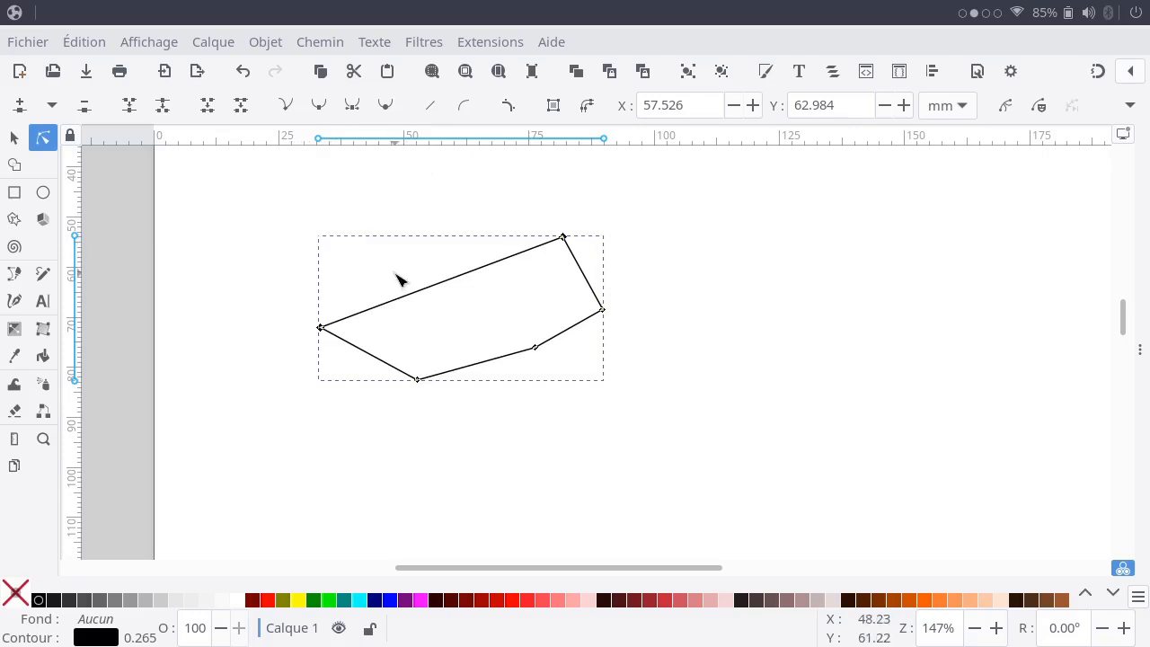
pyautogui.click(449, 398)
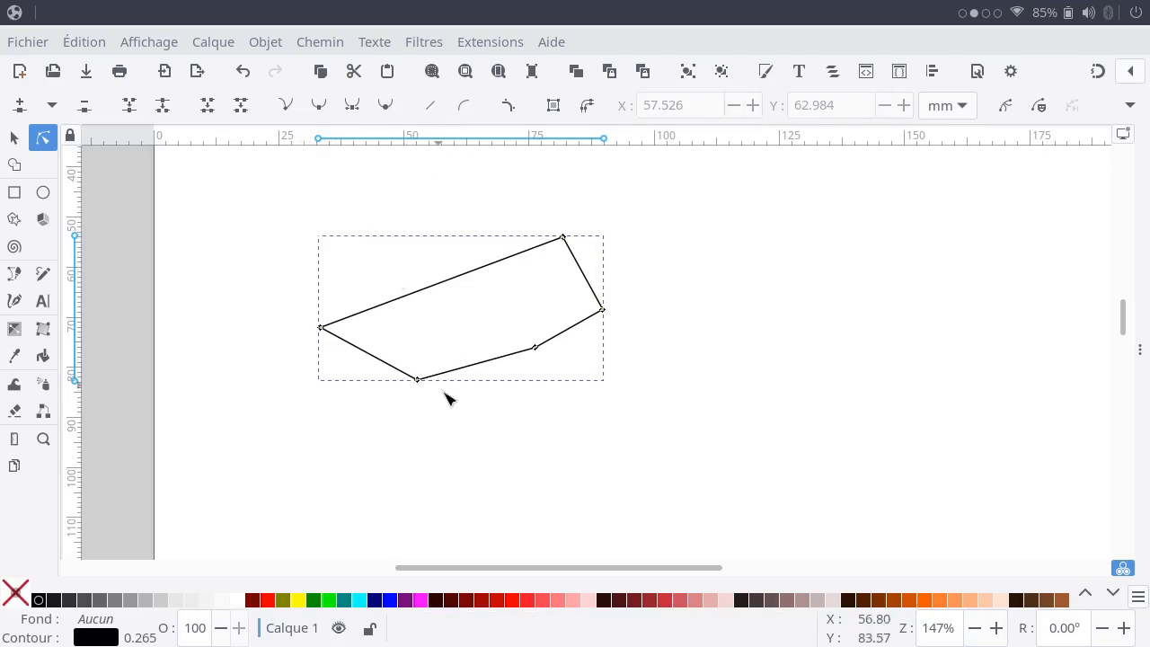
# - Insert a node midway along the path's upper-right segment and move it outward to about X 90.0, Y 57.5 mm
pyautogui.click(582, 275)
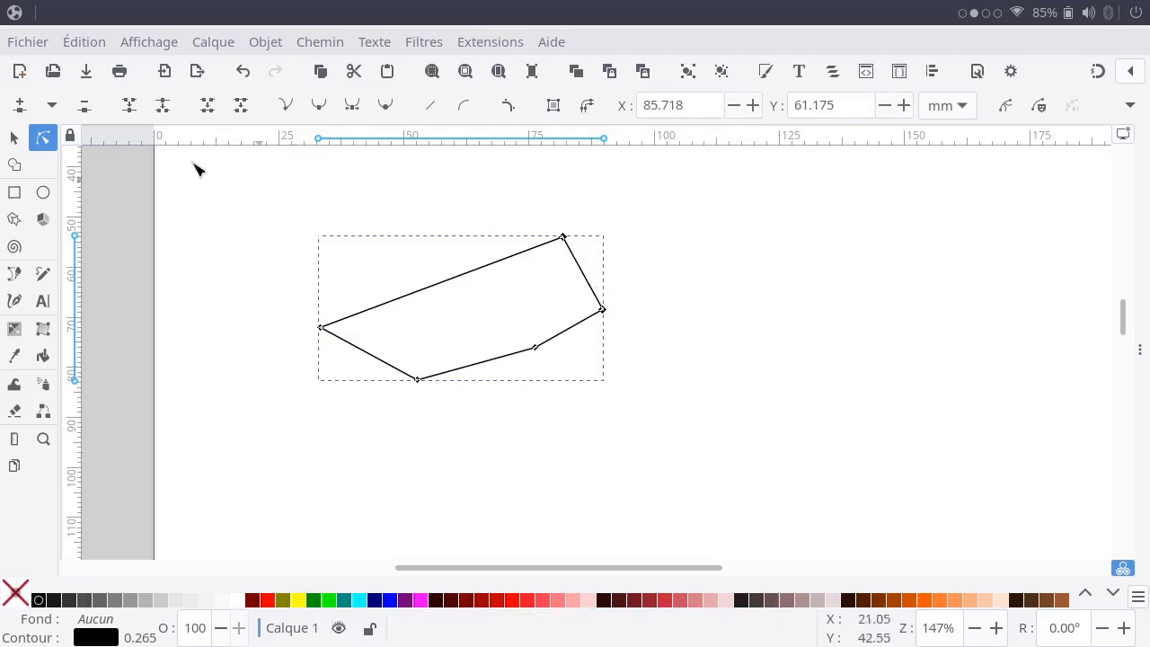
pyautogui.click(22, 107)
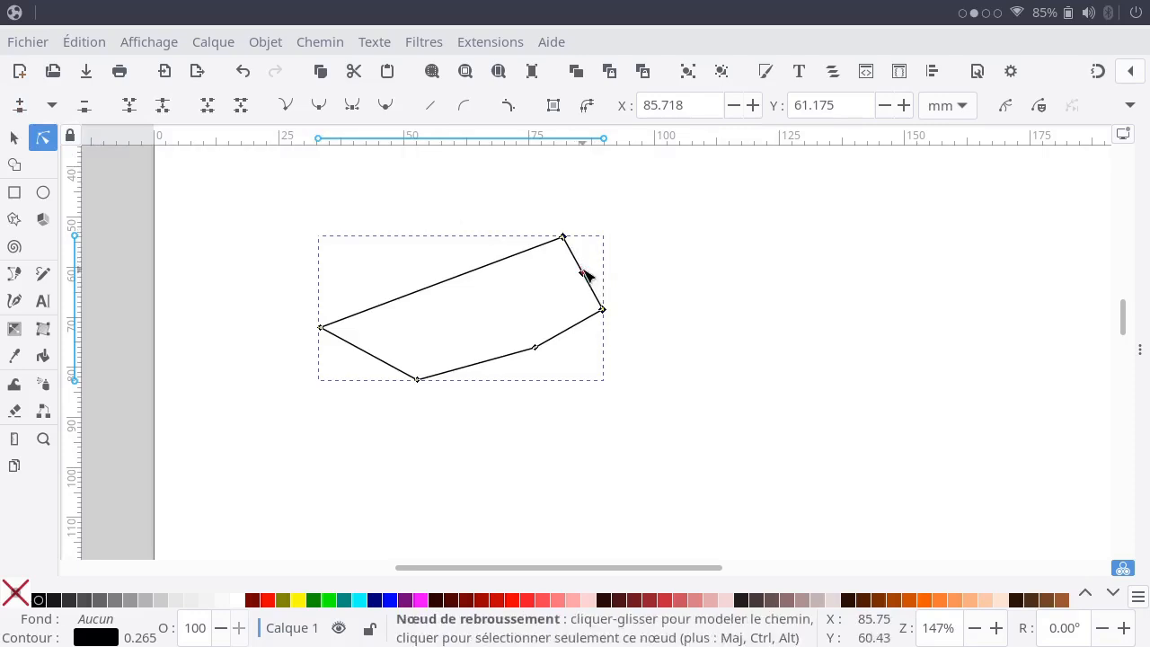
pyautogui.moveTo(585, 275)
pyautogui.mouseDown()
pyautogui.moveTo(634, 249)
pyautogui.moveTo(599, 260)
pyautogui.mouseUp()
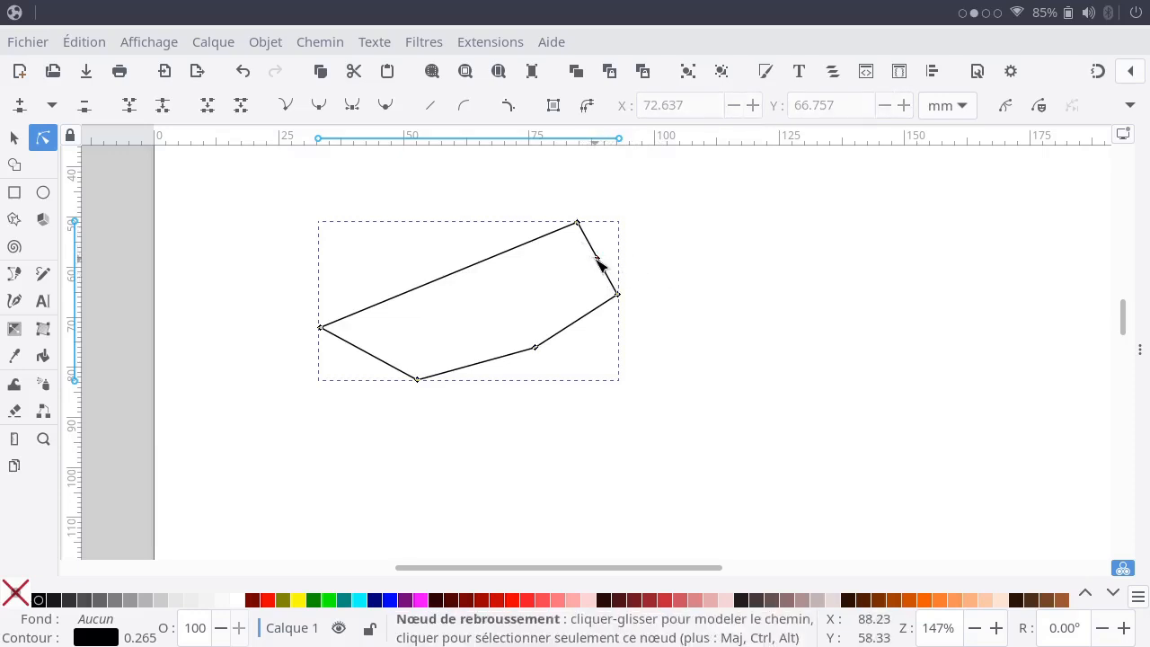
pyautogui.moveTo(599, 261)
pyautogui.mouseDown()
pyautogui.moveTo(631, 244)
pyautogui.moveTo(630, 255)
pyautogui.moveTo(604, 255)
pyautogui.mouseUp()
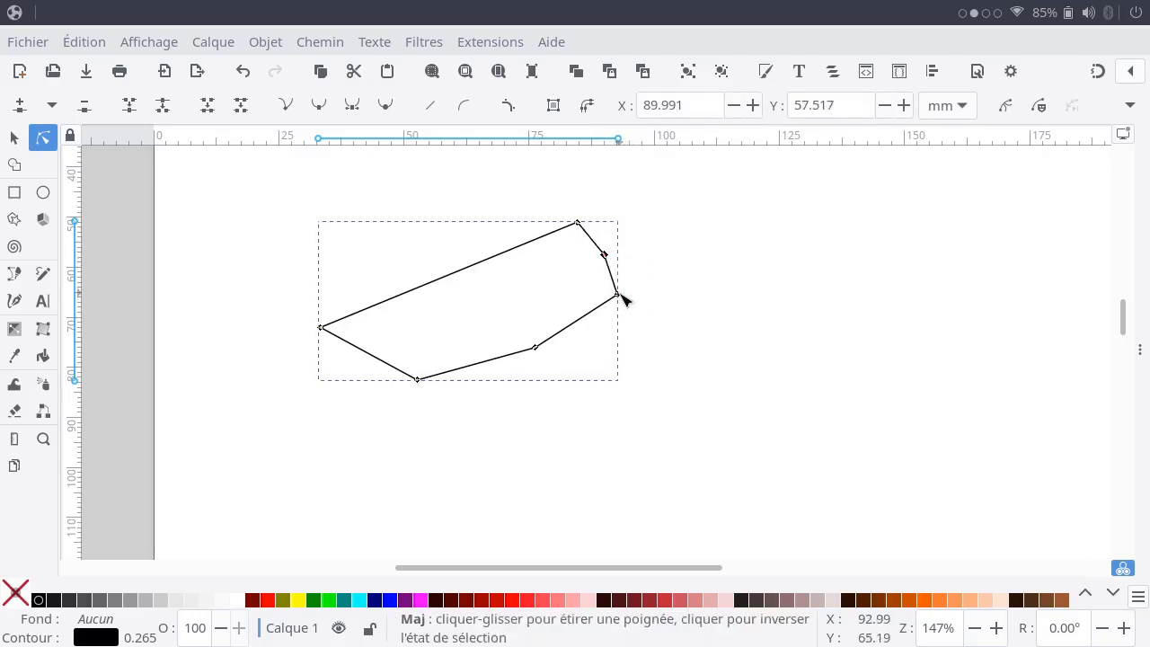
# - Move the path's three upper-right nodes left together, and shift its four right nodes as a group to about X 75.1, Y 71.7 mm
pyautogui.keyDown('shift'); pyautogui.click(619, 294); pyautogui.keyUp('shift')
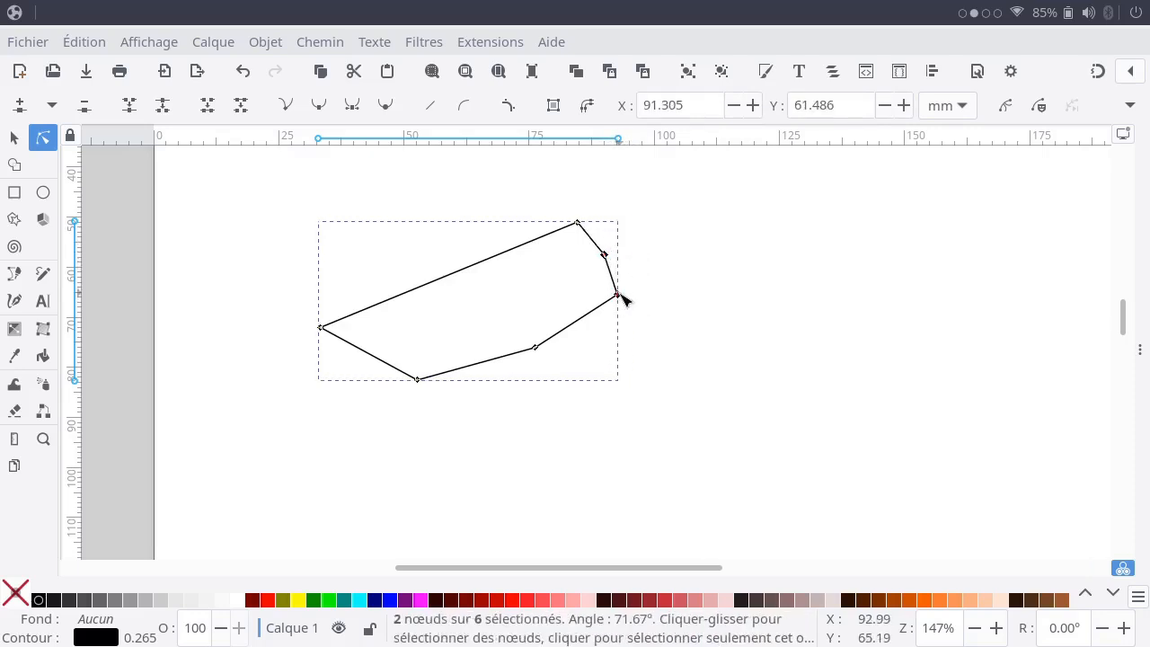
pyautogui.keyDown('shift'); pyautogui.click(578, 223); pyautogui.keyUp('shift')
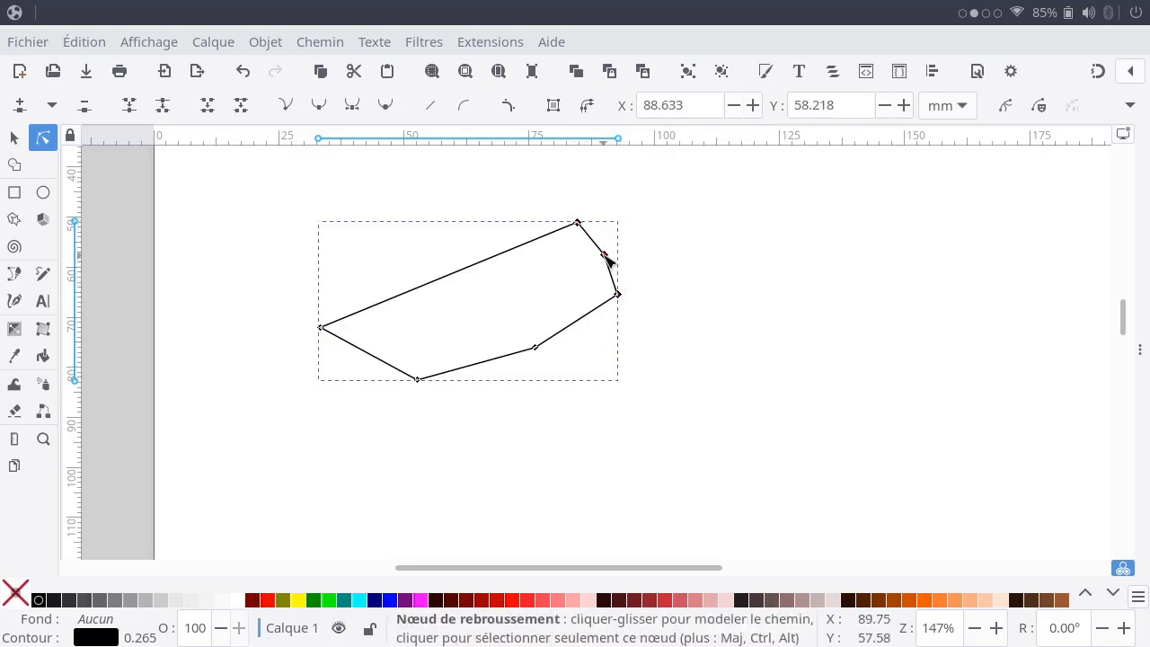
pyautogui.moveTo(606, 257); pyautogui.dragTo(581, 256)
pyautogui.moveTo(633, 205); pyautogui.dragTo(508, 409)
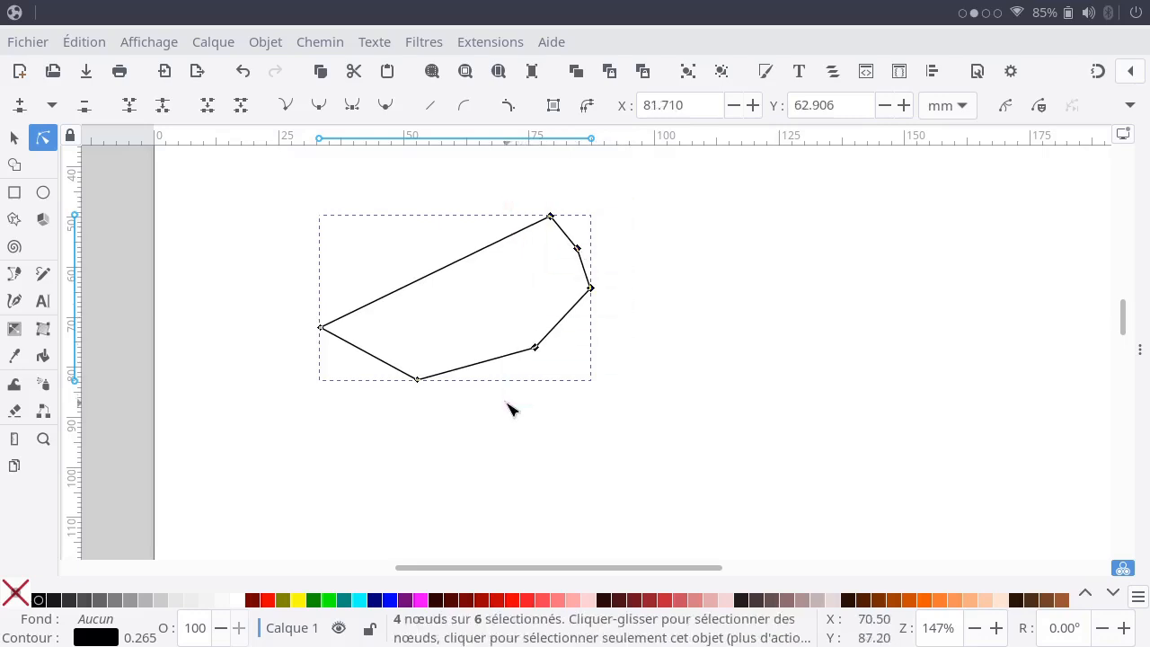
pyautogui.moveTo(632, 205); pyautogui.dragTo(505, 400)
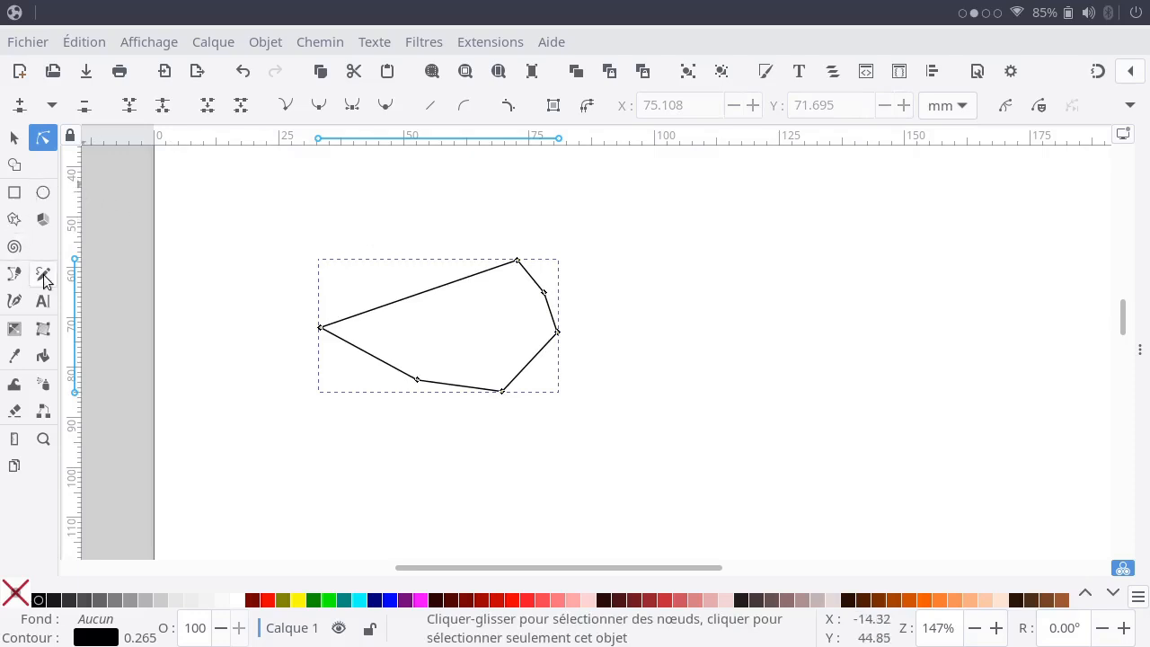
# - Draw a closed five-sided path of straight segments, about 50 mm wide and 25 mm high, along the existing shape's upper edge
pyautogui.click(14, 275)
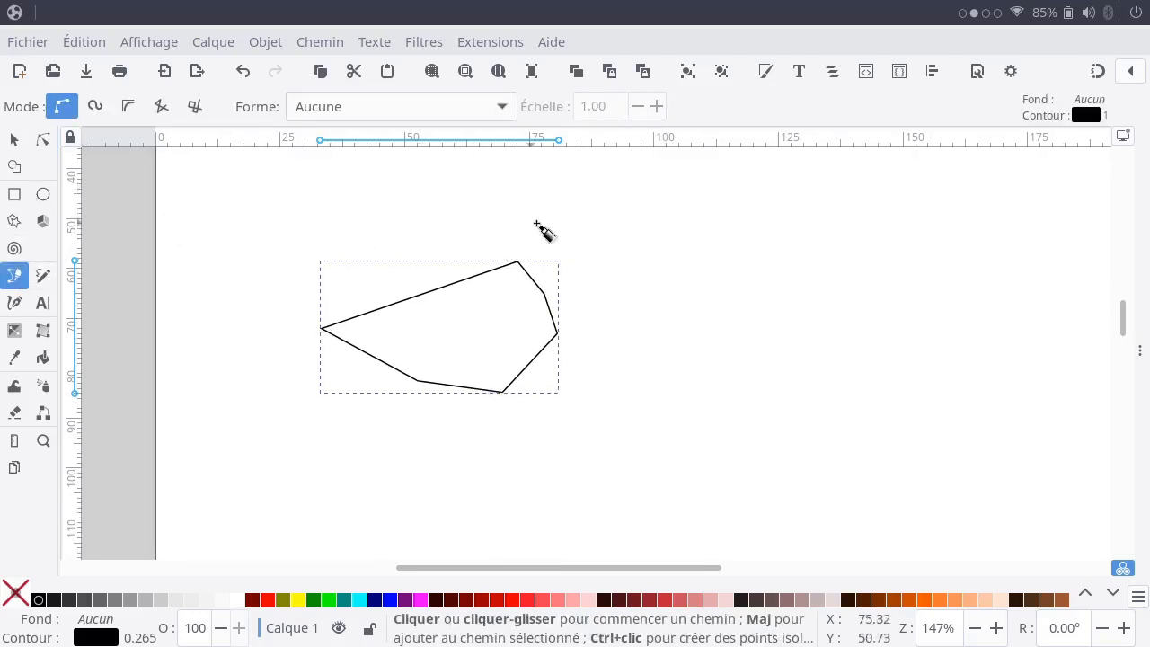
pyautogui.click(265, 258)
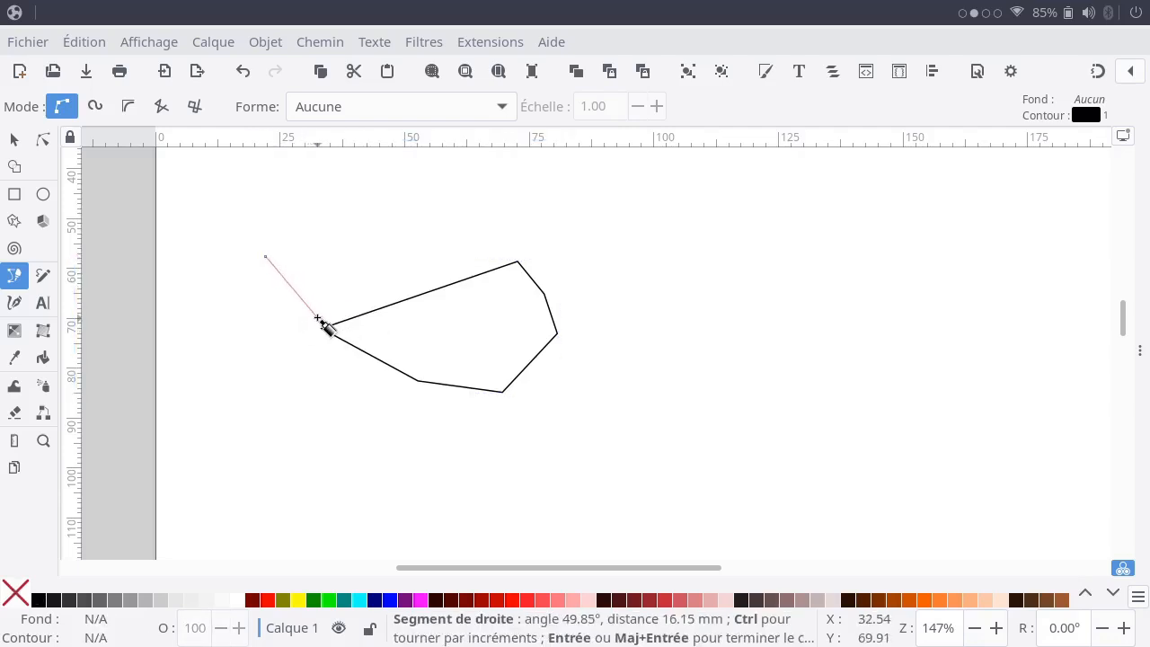
pyautogui.click(317, 317)
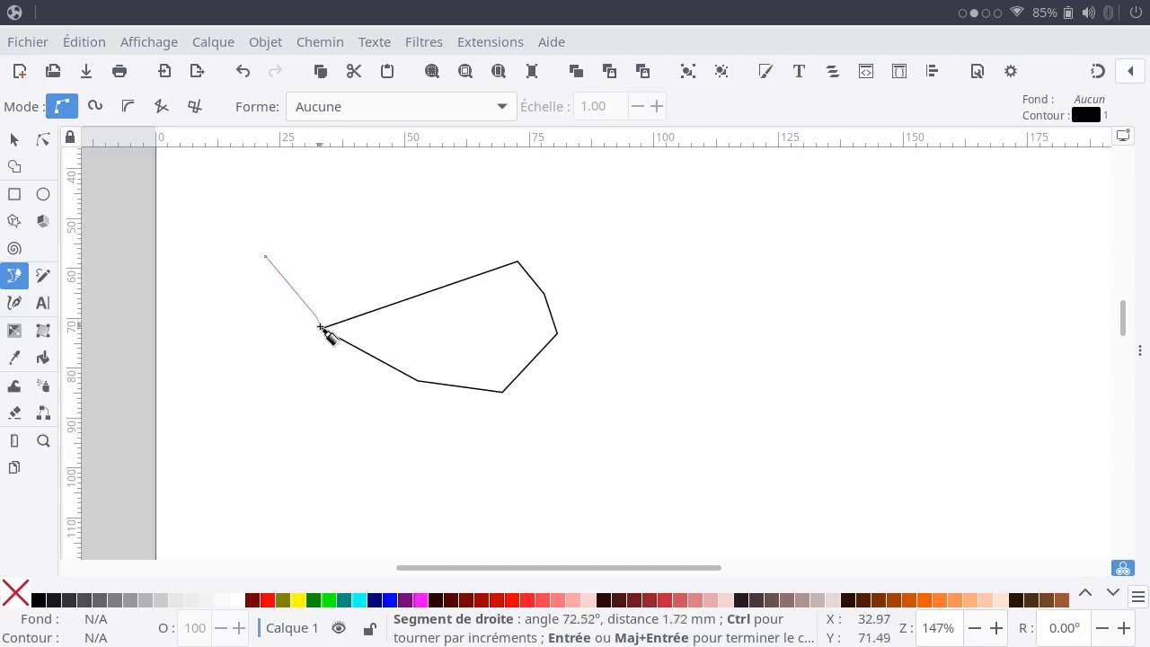
pyautogui.click(515, 256)
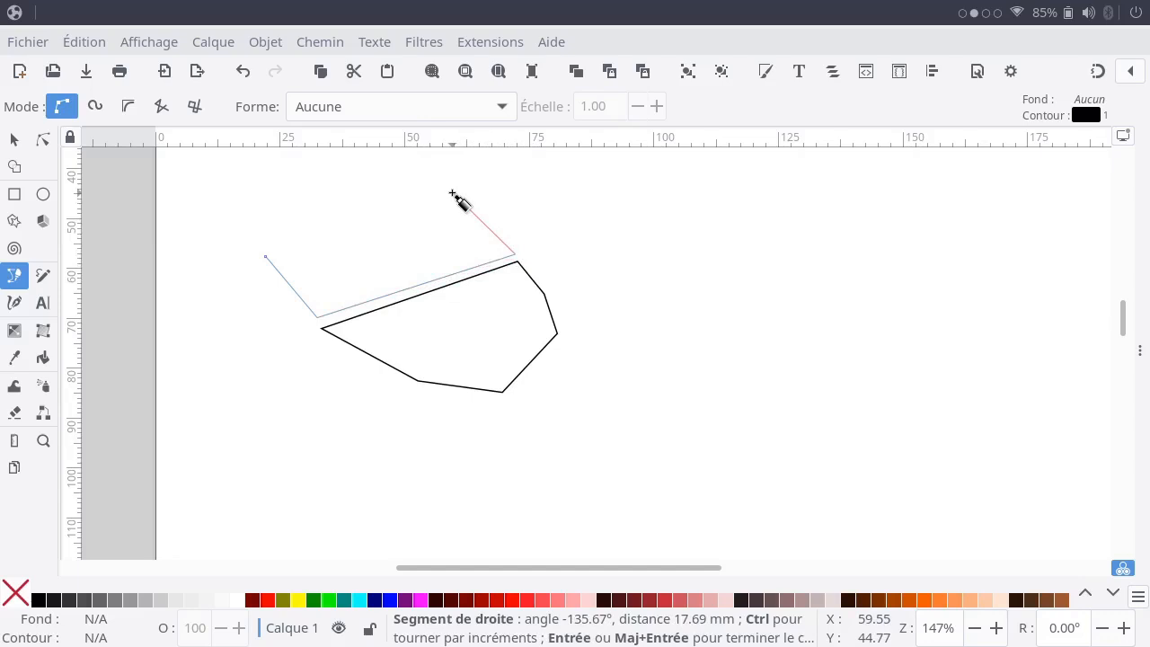
pyautogui.click(453, 194)
pyautogui.click(322, 192)
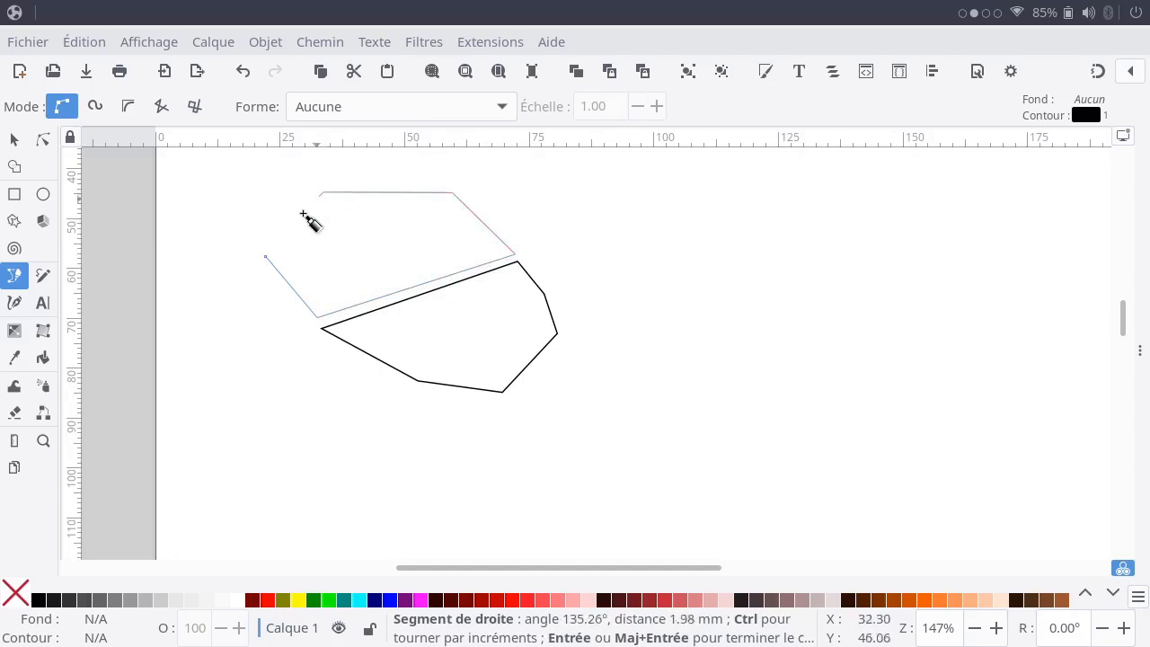
pyautogui.click(267, 258)
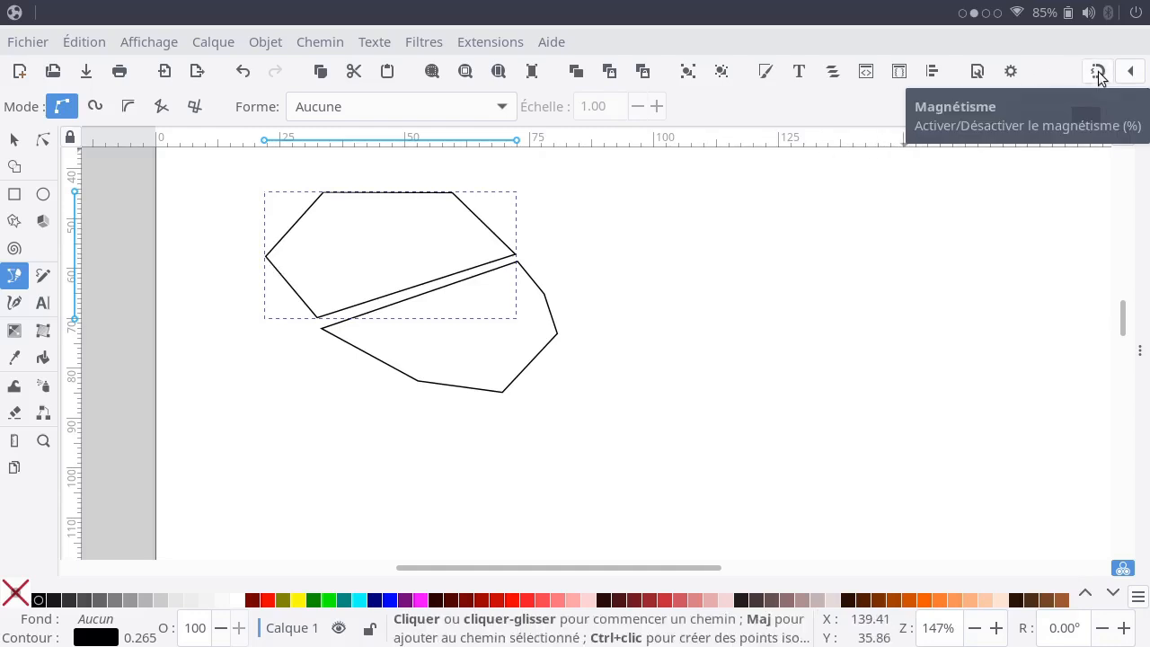
# - Enable snapping and review its options for bounding boxes, nodes and alignment
pyautogui.click(1098, 73)
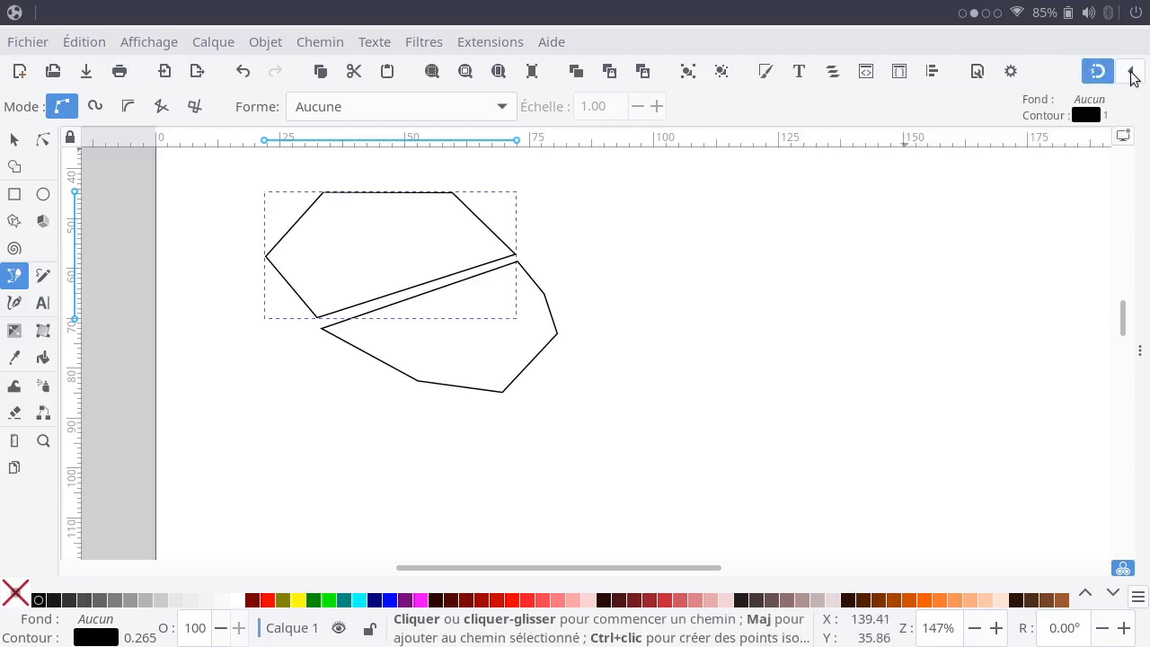
pyautogui.click(1133, 76)
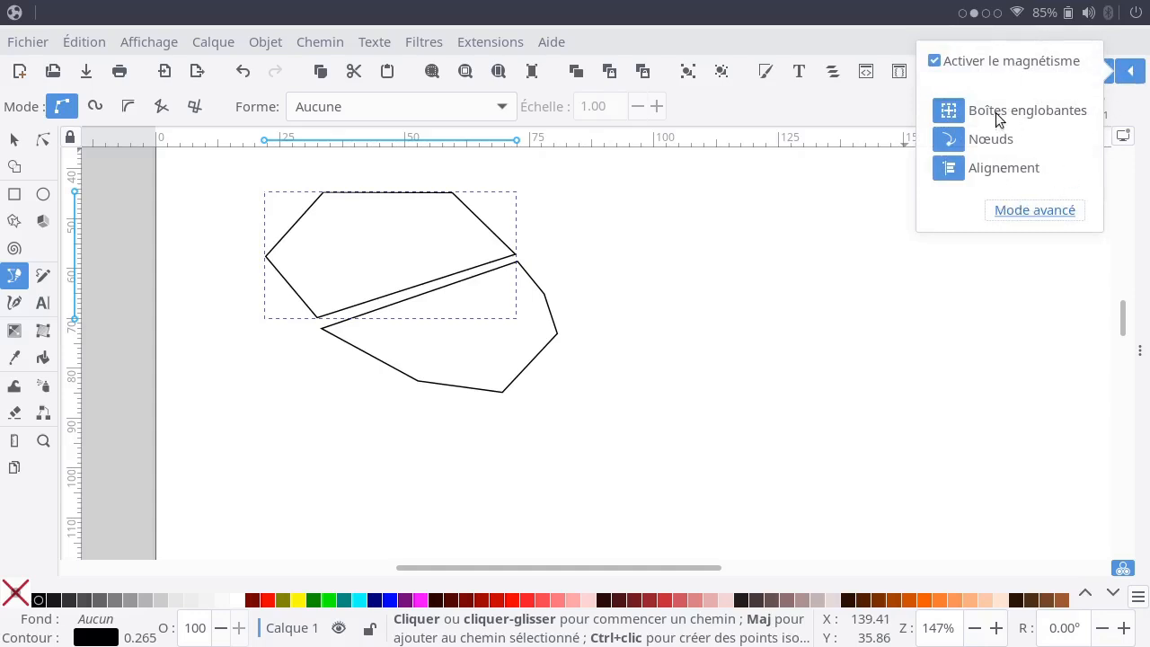
pyautogui.click(1133, 76)
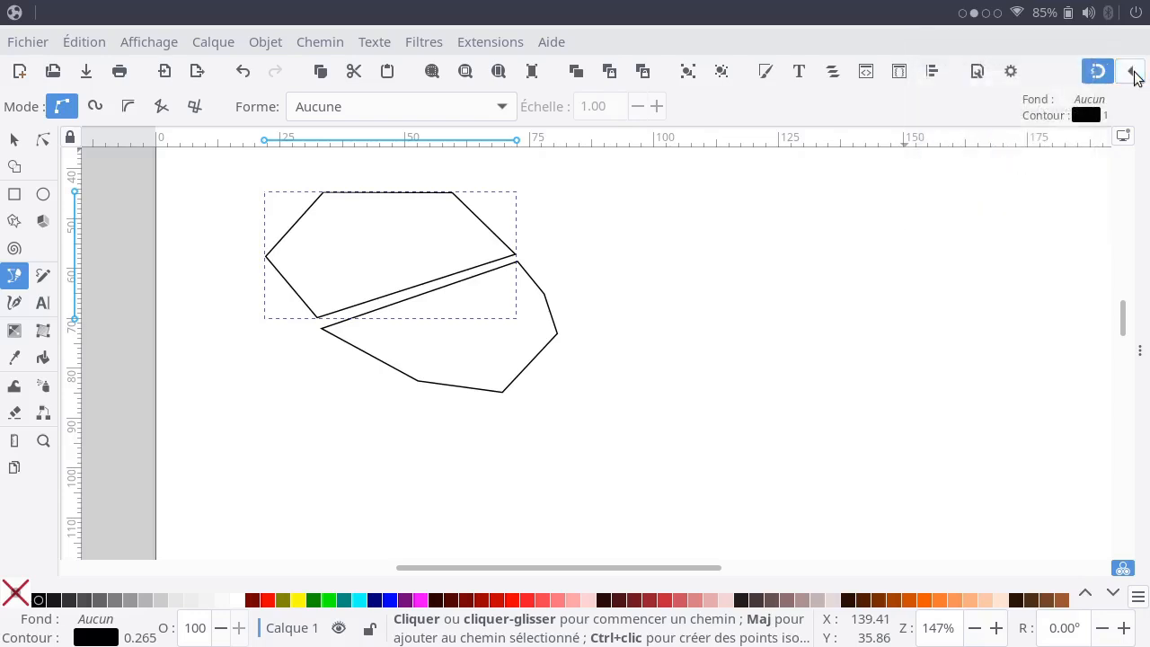
# - Snap the new path's lower-left and right nodes onto the lower shape's matching nodes at X 33.3, Y 72.0 and X 72.6, Y 58.6 mm
pyautogui.click(43, 140)
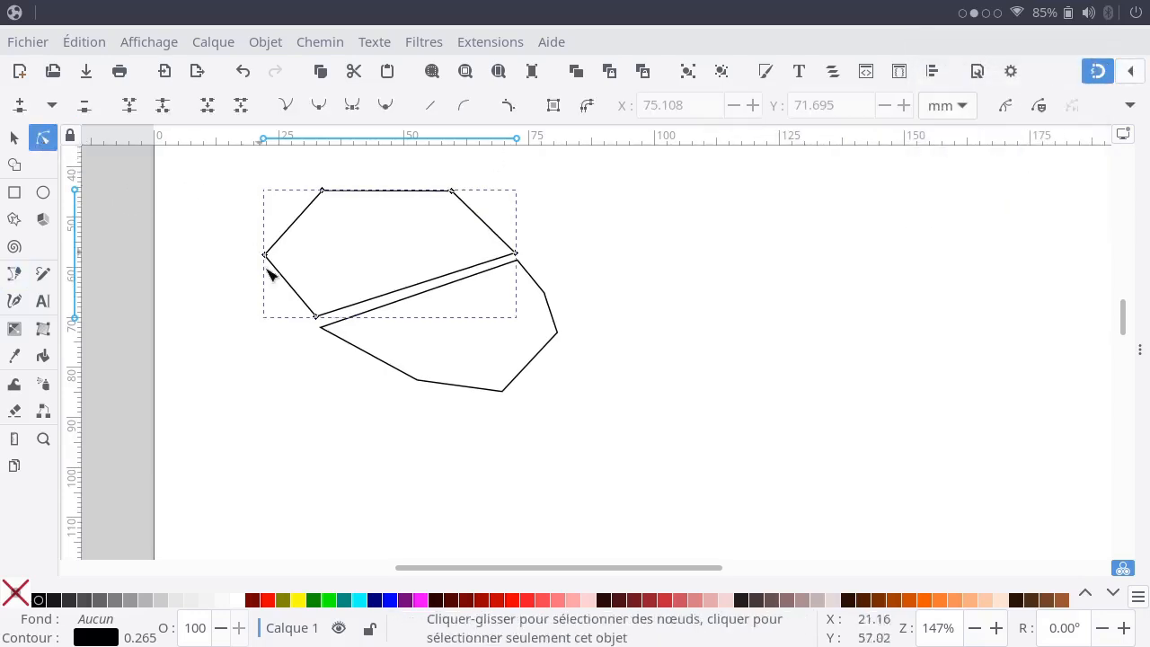
pyautogui.click(316, 317)
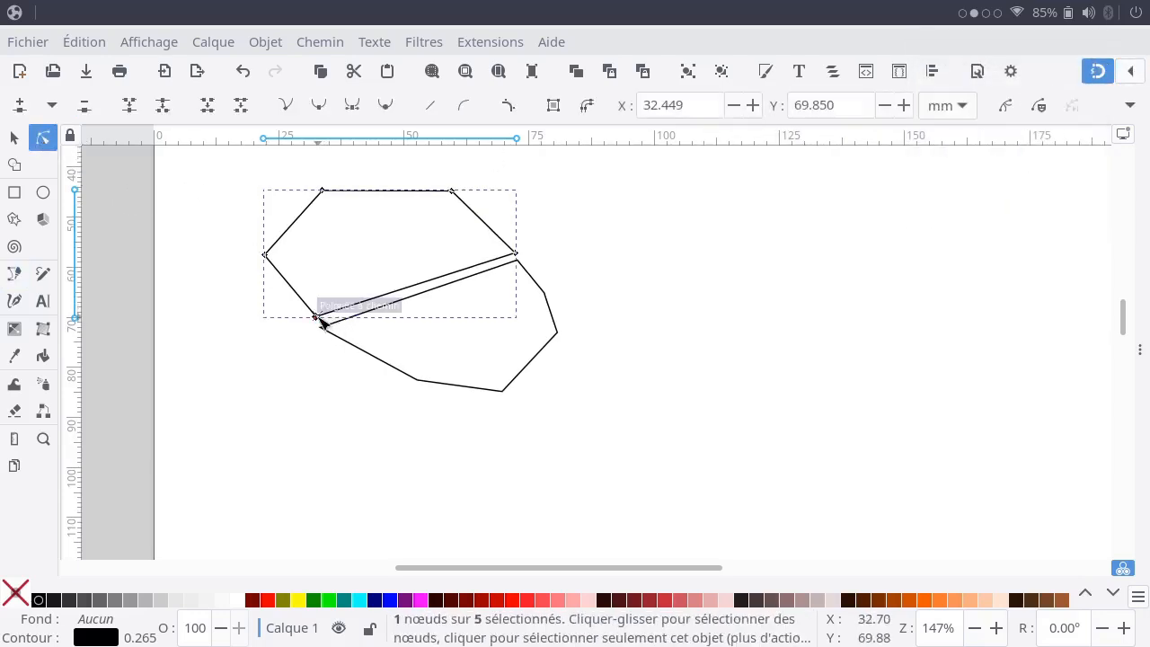
pyautogui.moveTo(320, 320)
pyautogui.mouseDown()
pyautogui.moveTo(302, 355)
pyautogui.moveTo(336, 318)
pyautogui.moveTo(325, 332)
pyautogui.mouseUp()
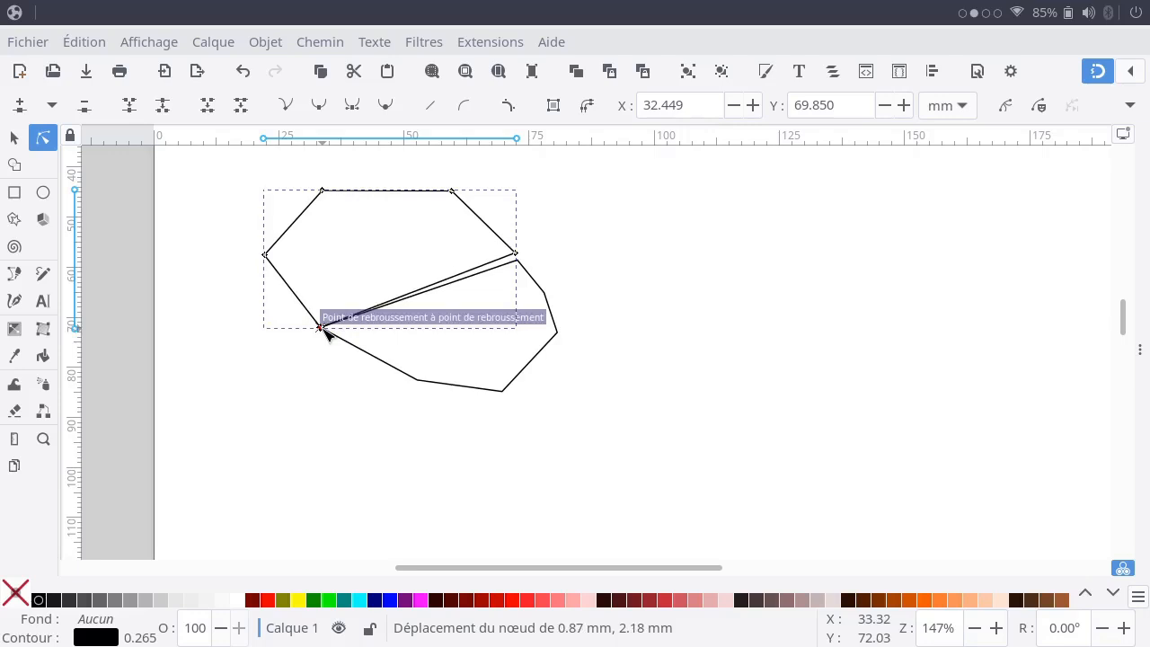
pyautogui.moveTo(325, 331); pyautogui.dragTo(325, 332)
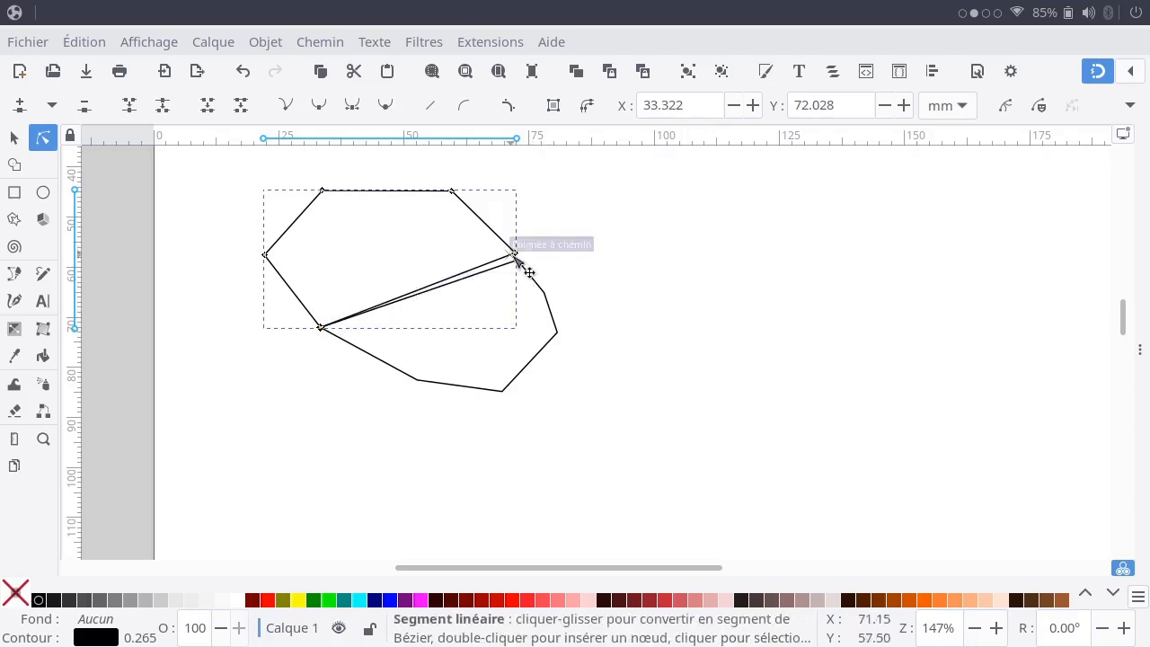
pyautogui.moveTo(517, 259); pyautogui.dragTo(518, 265)
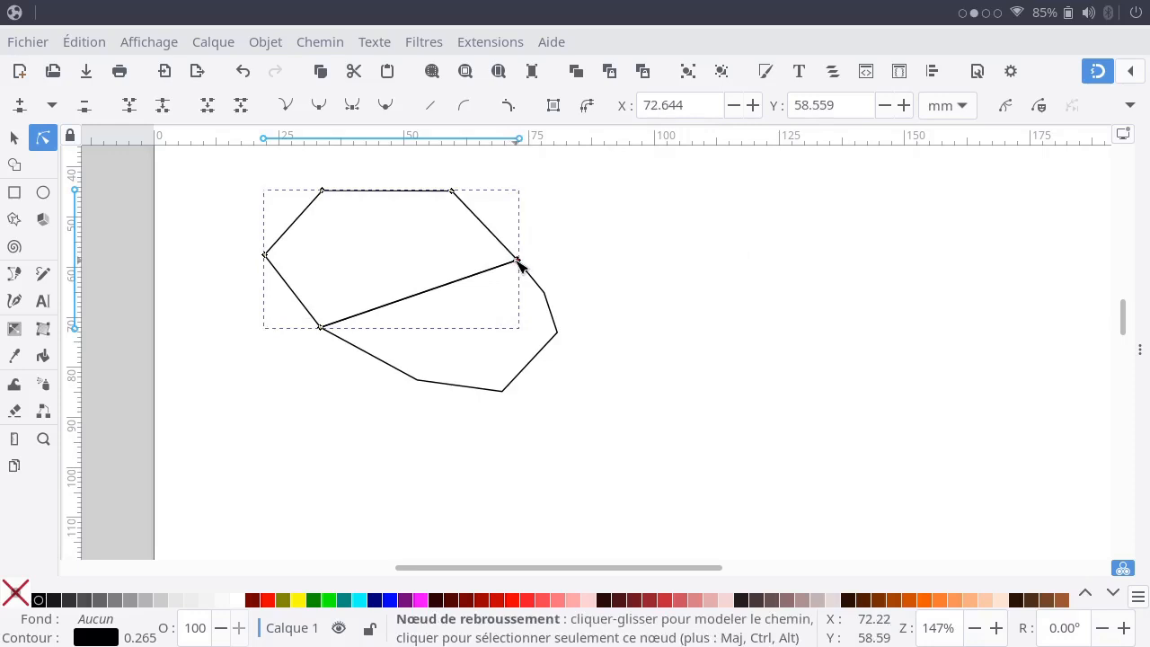
pyautogui.click(610, 275)
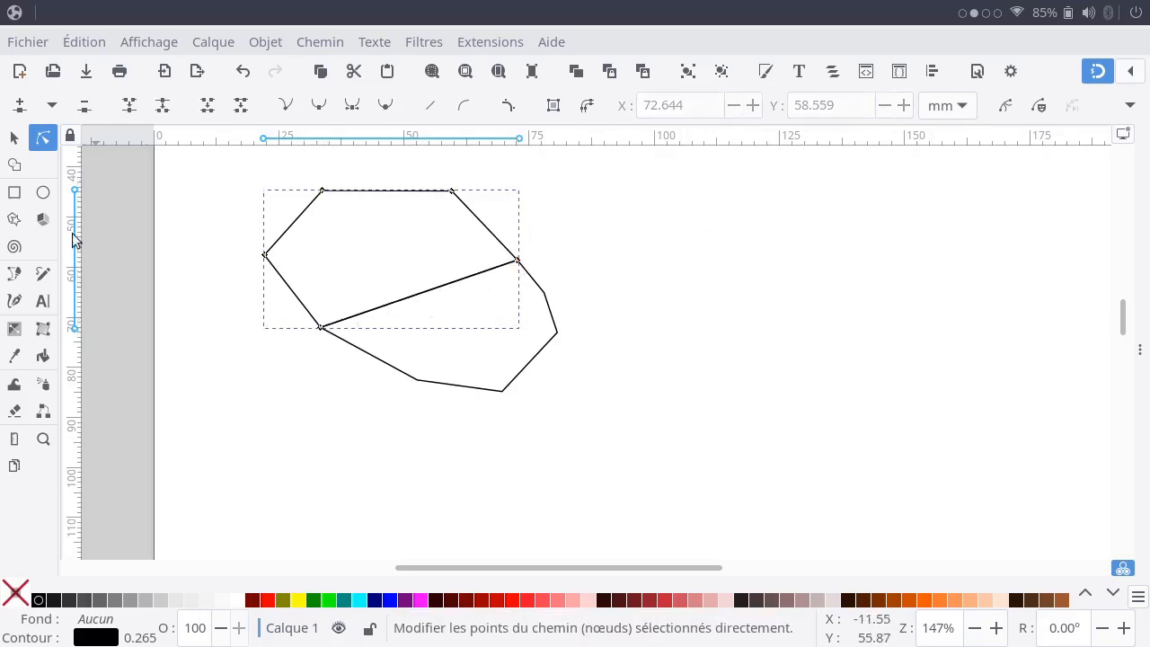
# - Draw a closed five-sided path about 38 mm wide and 38 mm high, snapping three of its corners to the two existing shapes' left-side nodes
pyautogui.click(13, 276)
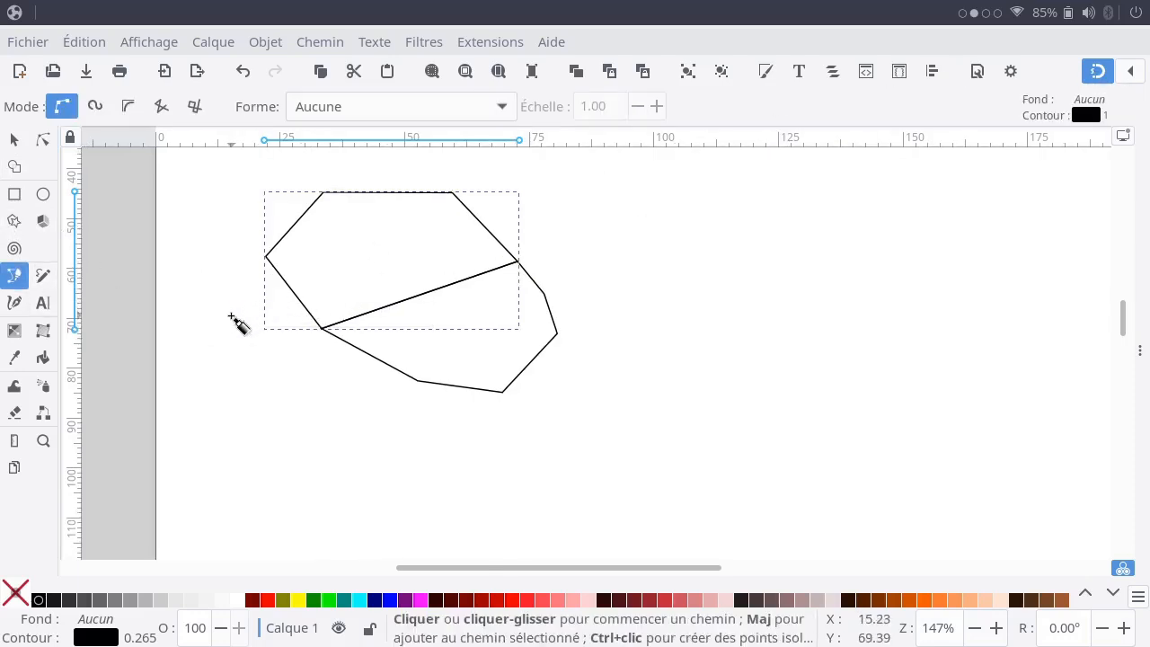
pyautogui.click(231, 315)
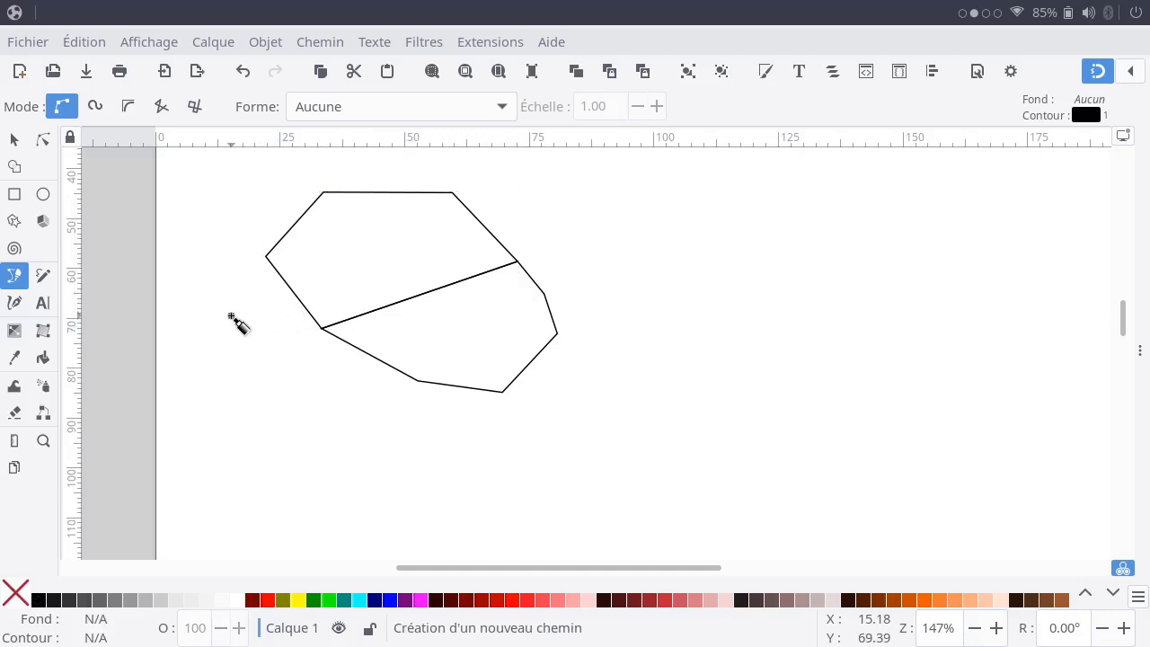
pyautogui.click(266, 258)
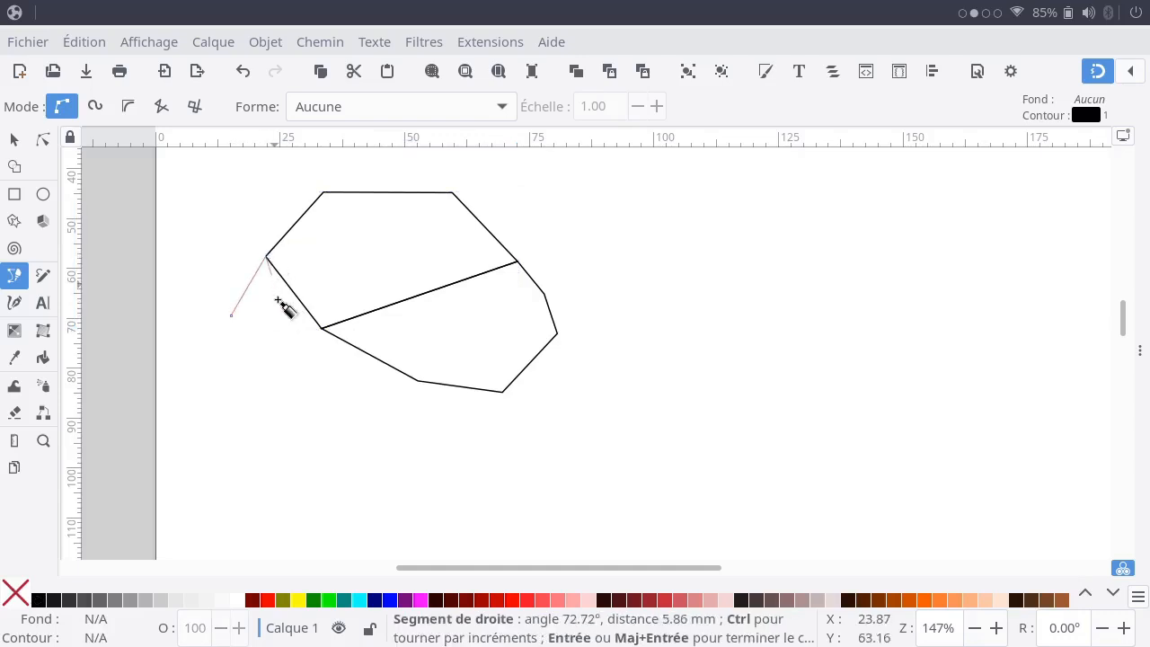
pyautogui.click(322, 329)
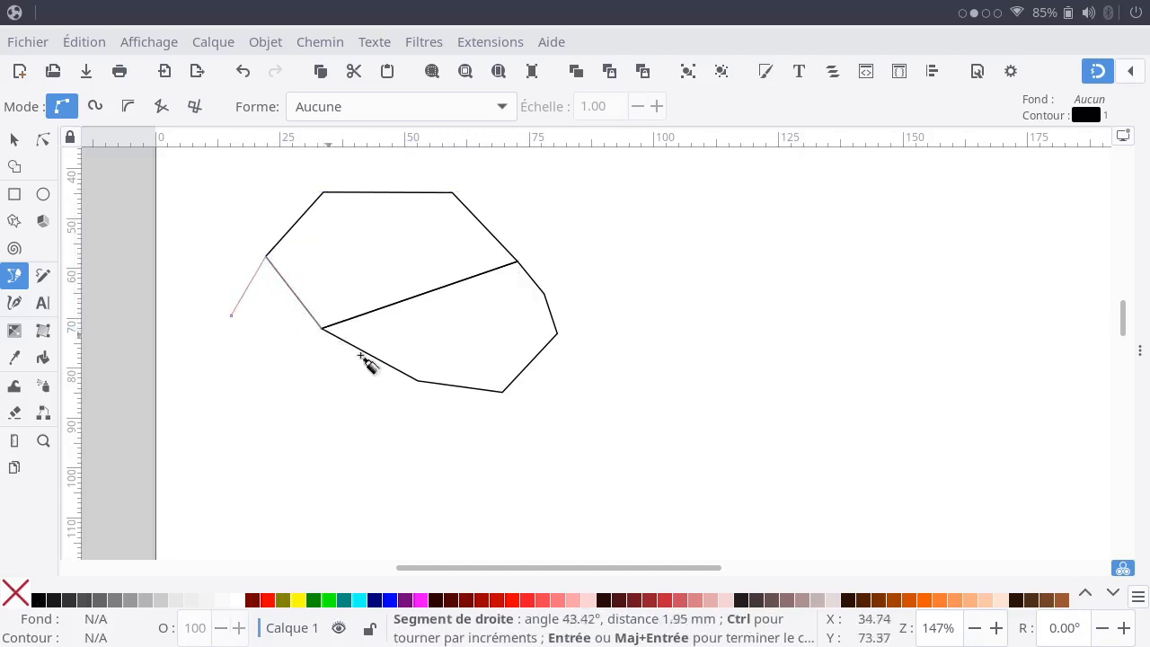
pyautogui.click(417, 381)
pyautogui.click(334, 444)
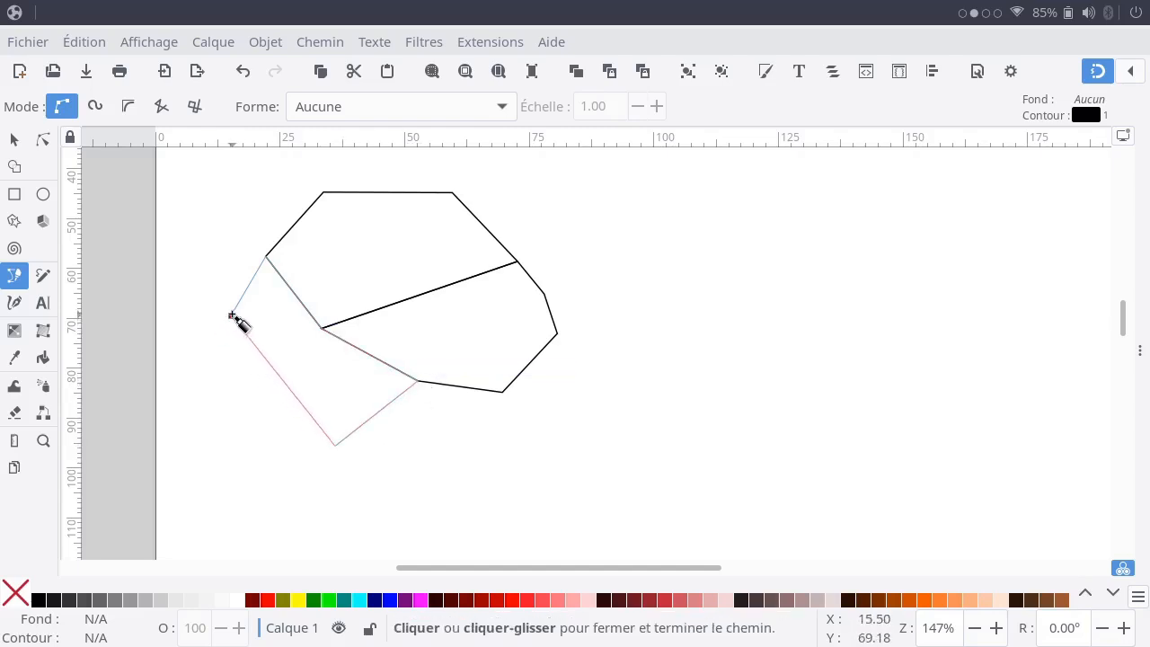
pyautogui.click(232, 317)
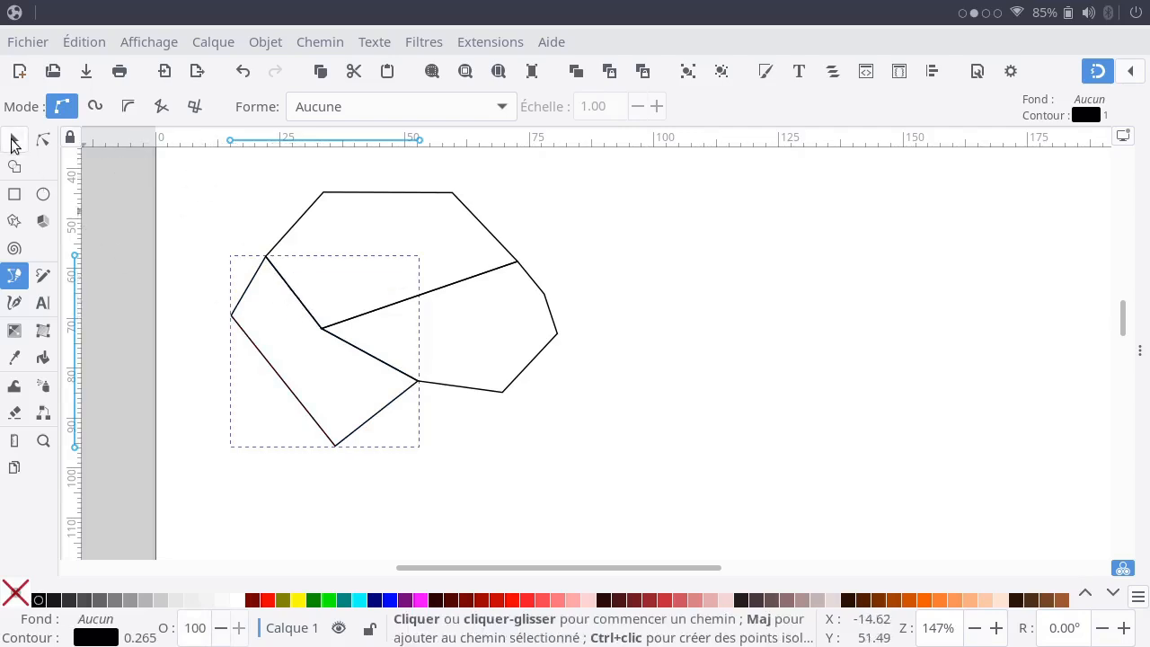
pyautogui.click(13, 142)
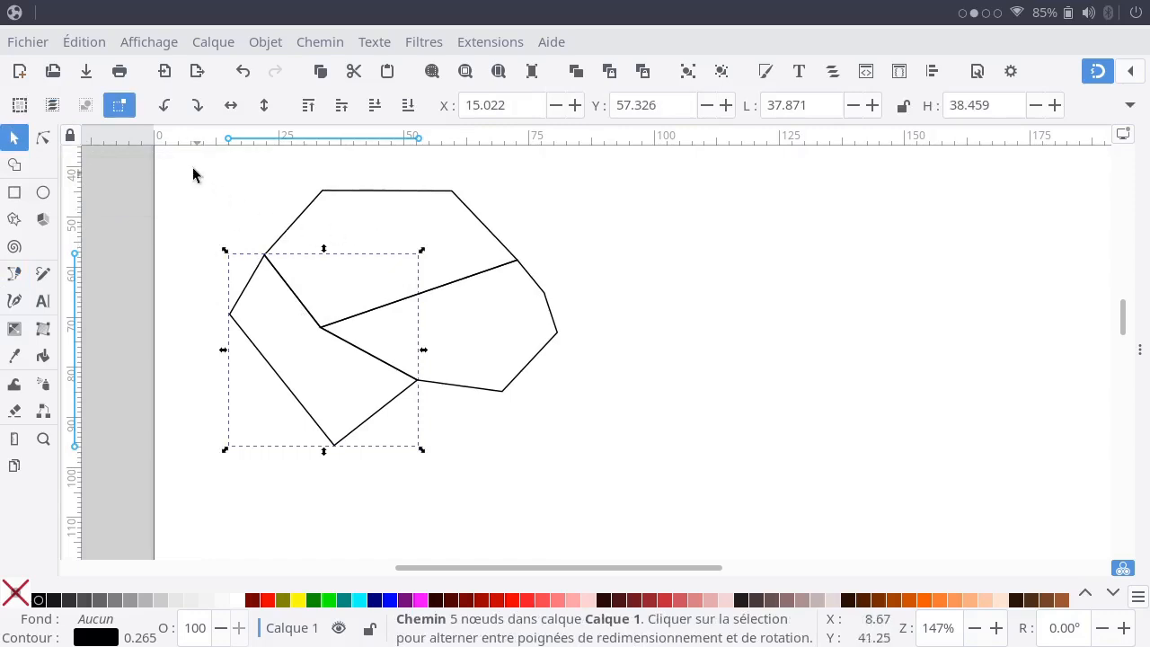
# - Merge the two top nodes of the upper path into a single node
pyautogui.click(42, 140)
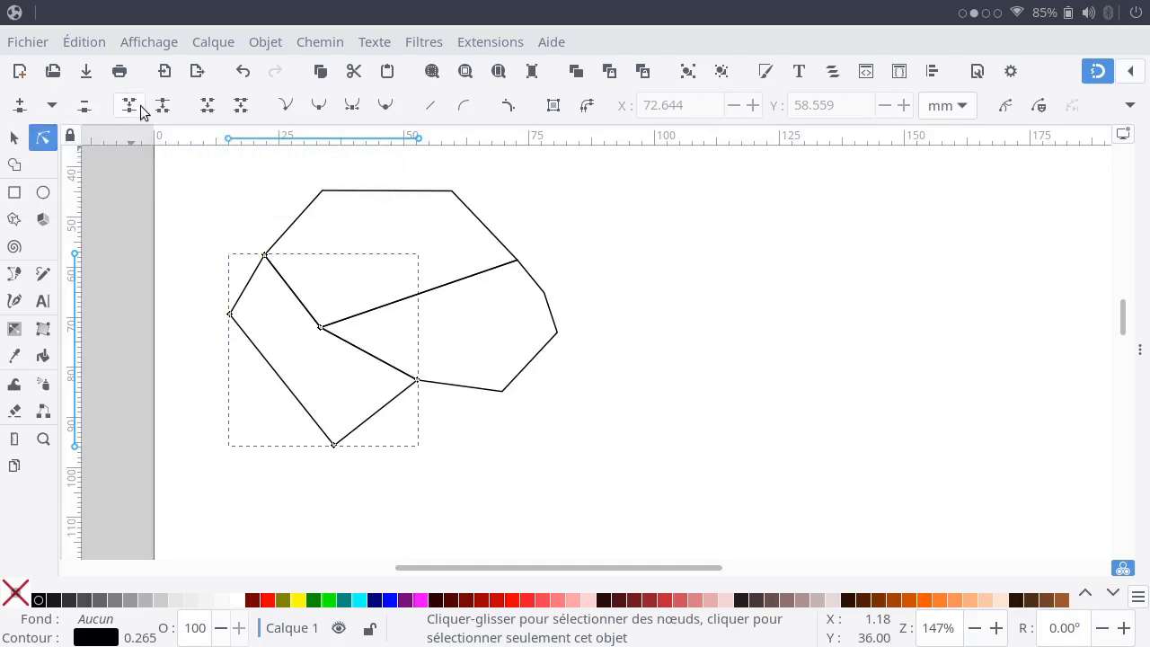
pyautogui.click(451, 190)
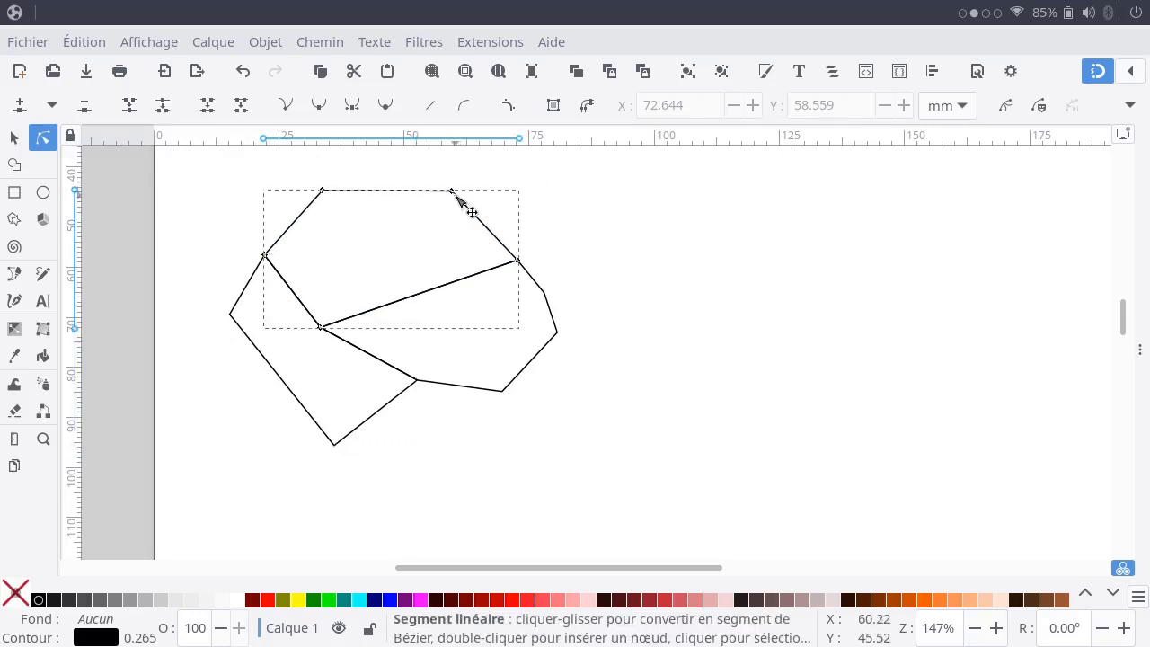
pyautogui.click(452, 192)
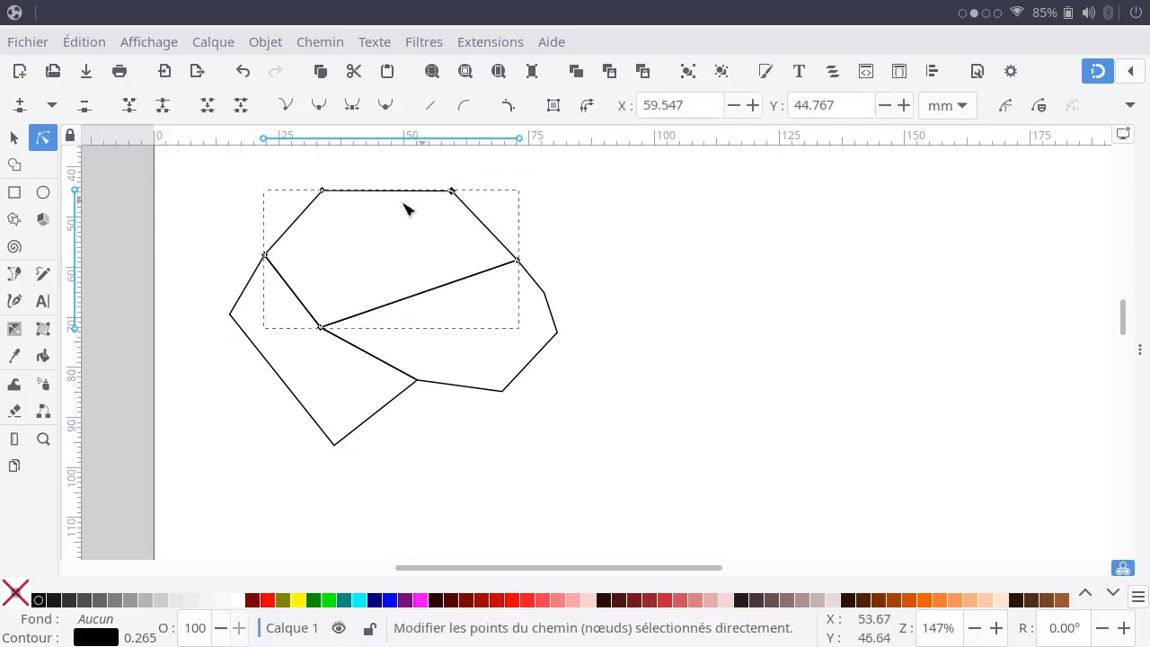
pyautogui.keyDown('shift'); pyautogui.click(323, 191); pyautogui.keyUp('shift')
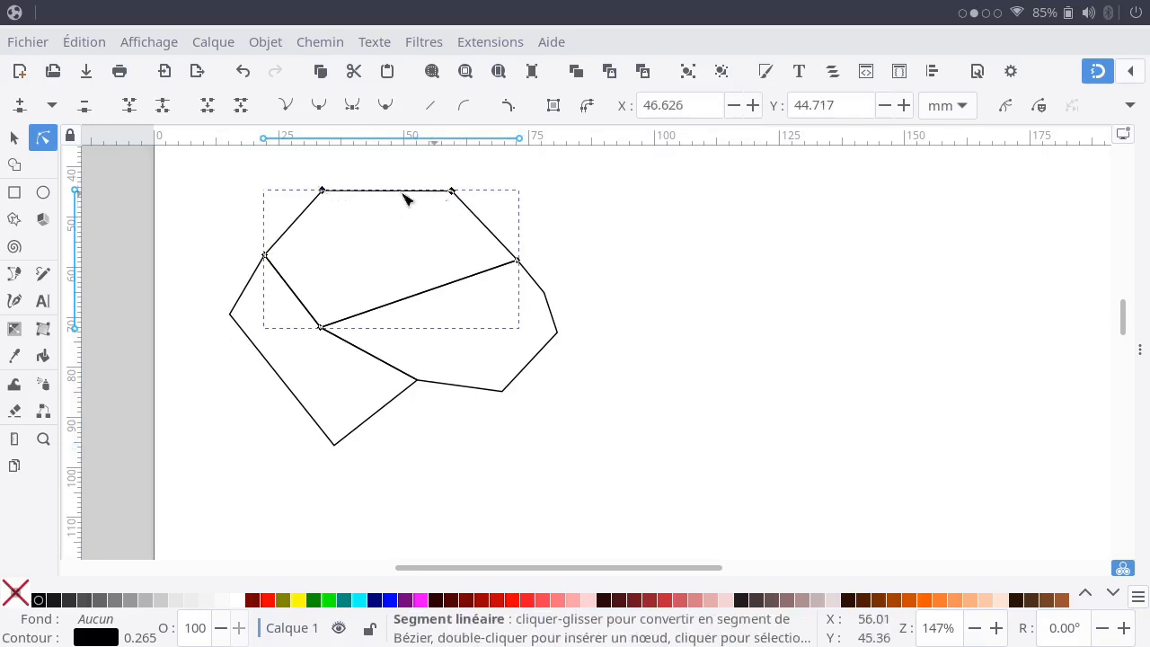
pyautogui.click(128, 106)
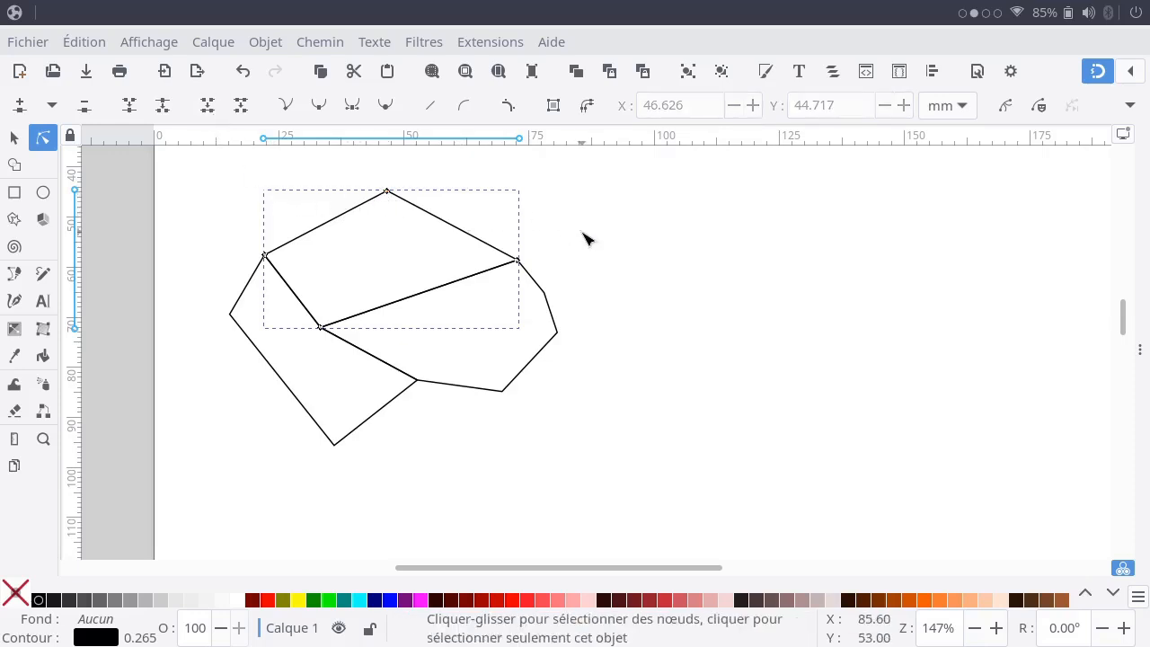
# - Draw an open two-segment peak about 25 mm wide and 9 mm high to the right of the shapes, and disable snapping
pyautogui.click(16, 275)
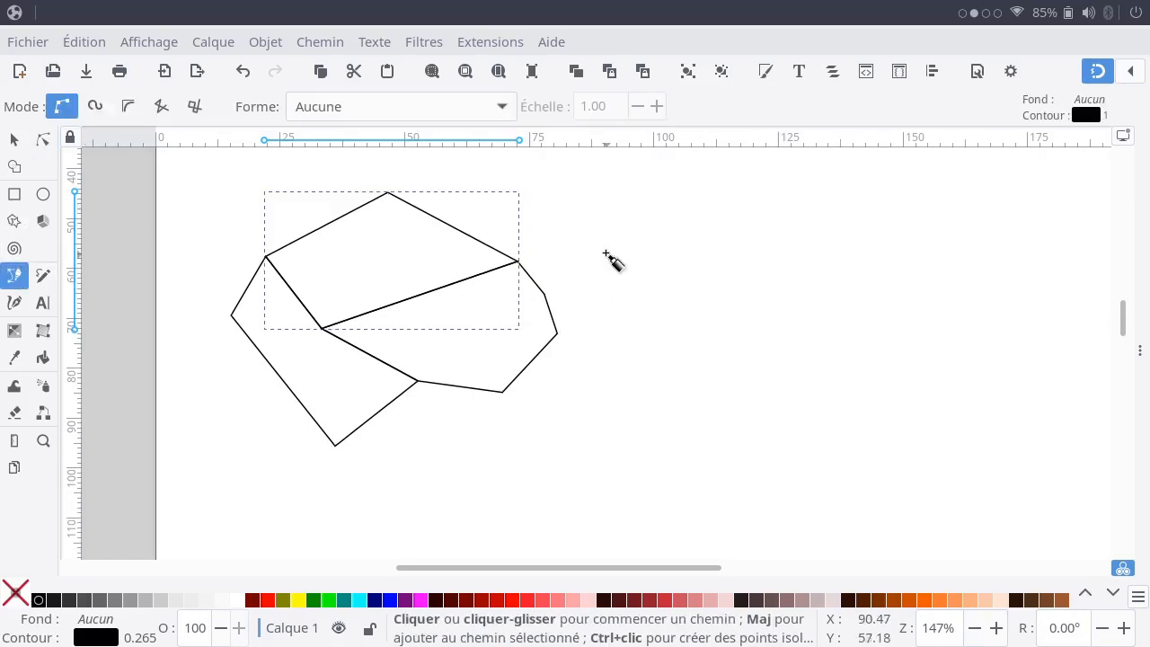
pyautogui.click(608, 255)
pyautogui.click(678, 211)
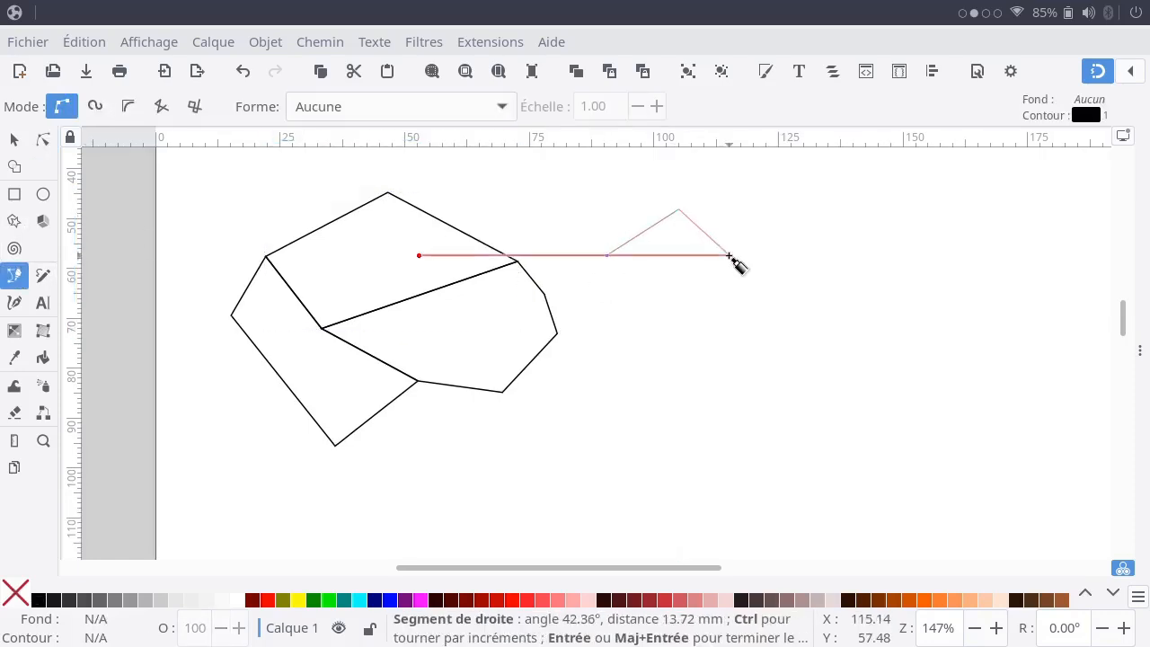
pyautogui.click(729, 255)
pyautogui.press('Return')
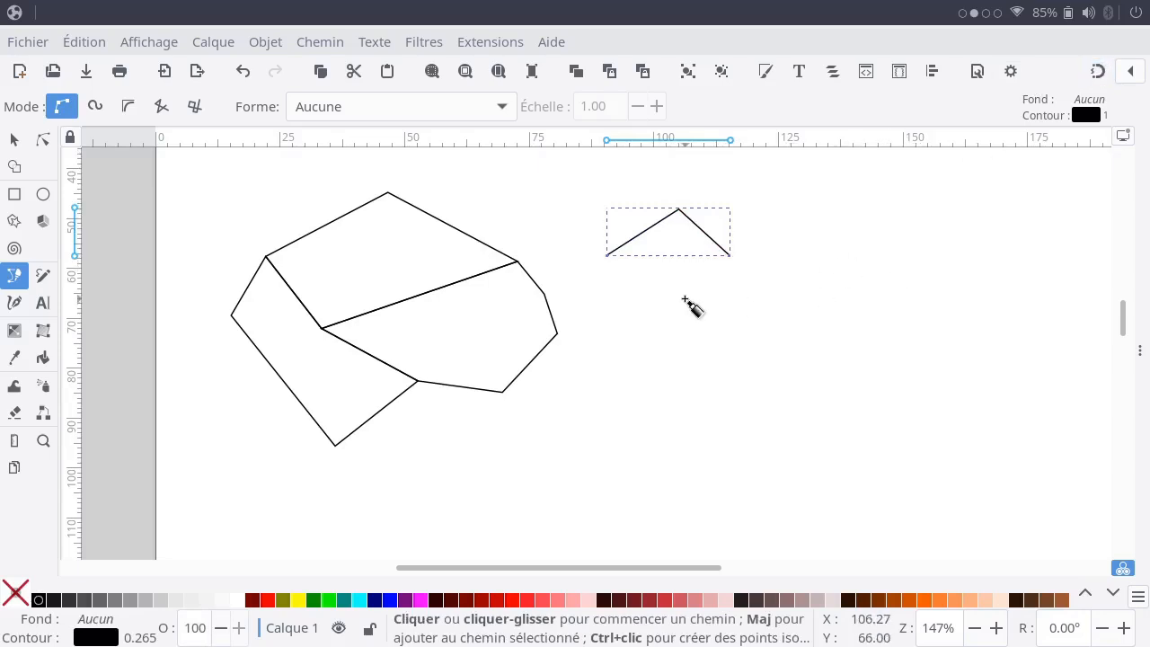
# - Draw an open three-segment path about 24 mm wide and 23 mm high just below the open peak
pyautogui.click(634, 274)
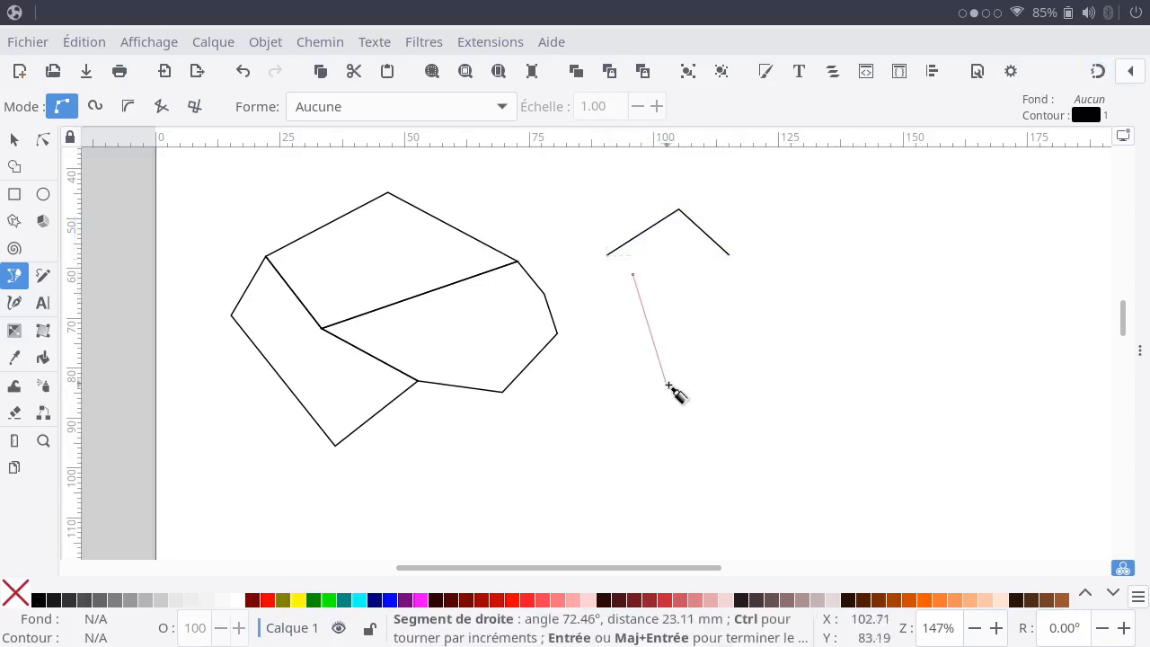
pyautogui.click(669, 385)
pyautogui.click(751, 311)
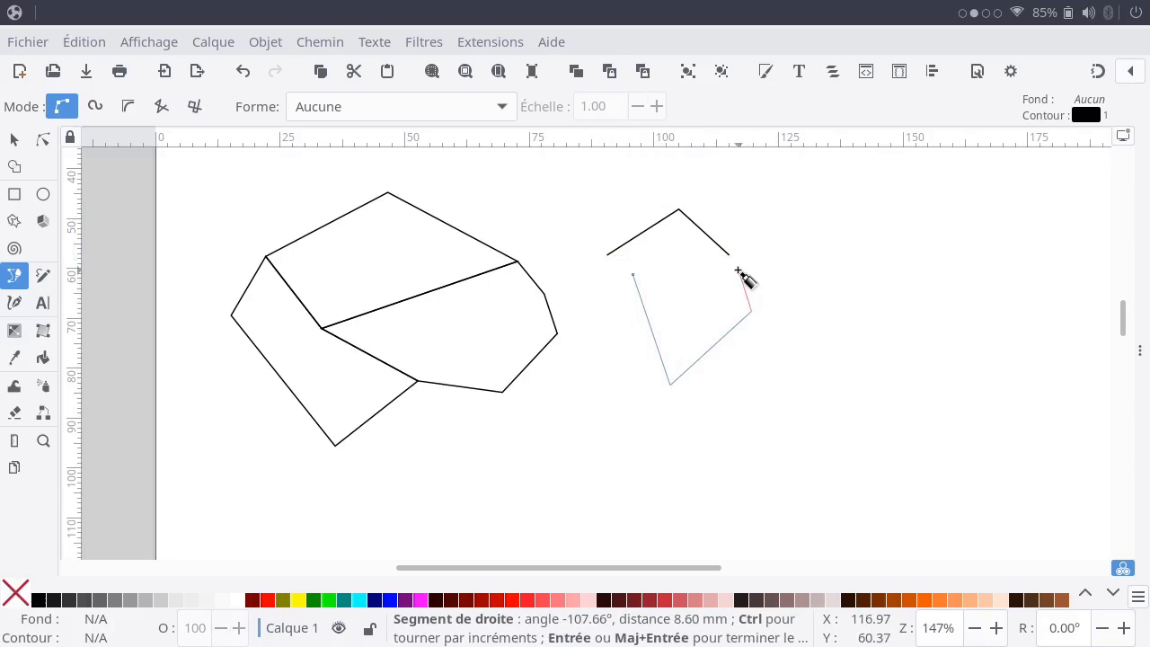
pyautogui.doubleClick(739, 270)
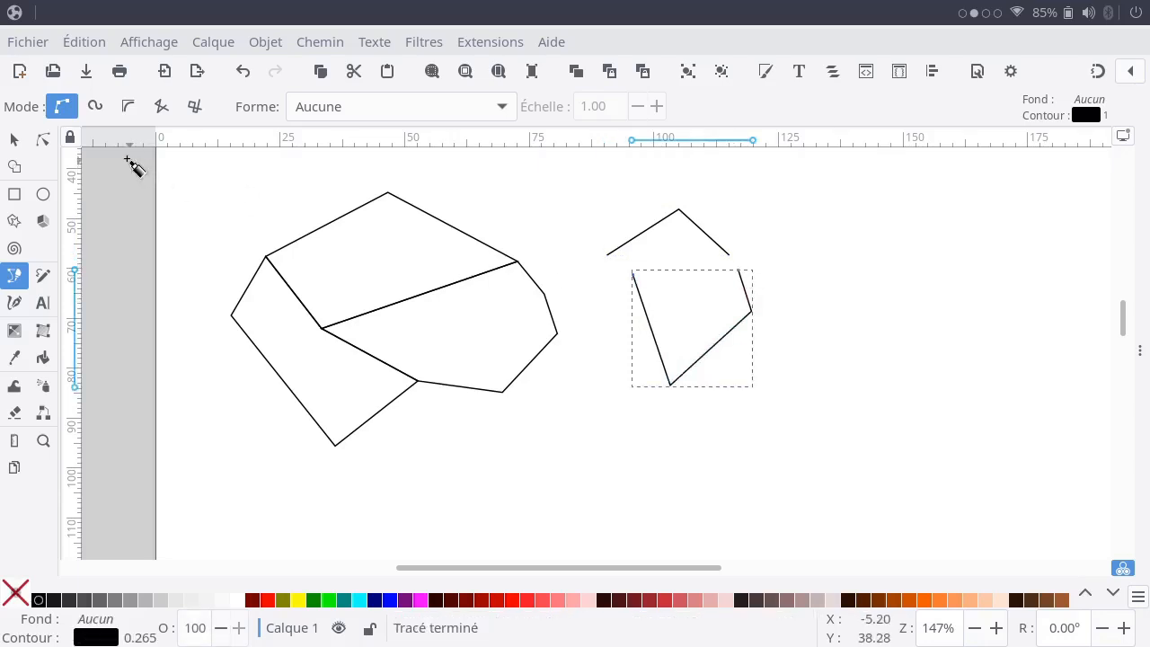
# - Join the two open paths into one closed outline by adding a segment between their right end nodes and another between their left end nodes
pyautogui.click(43, 141)
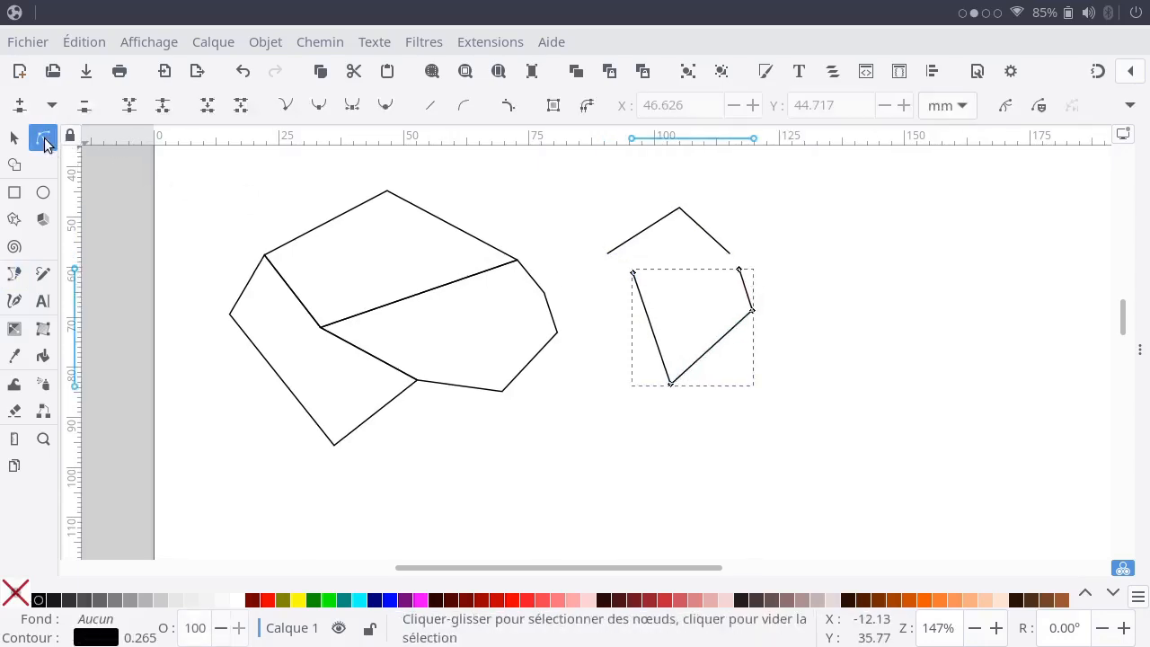
pyautogui.click(739, 270)
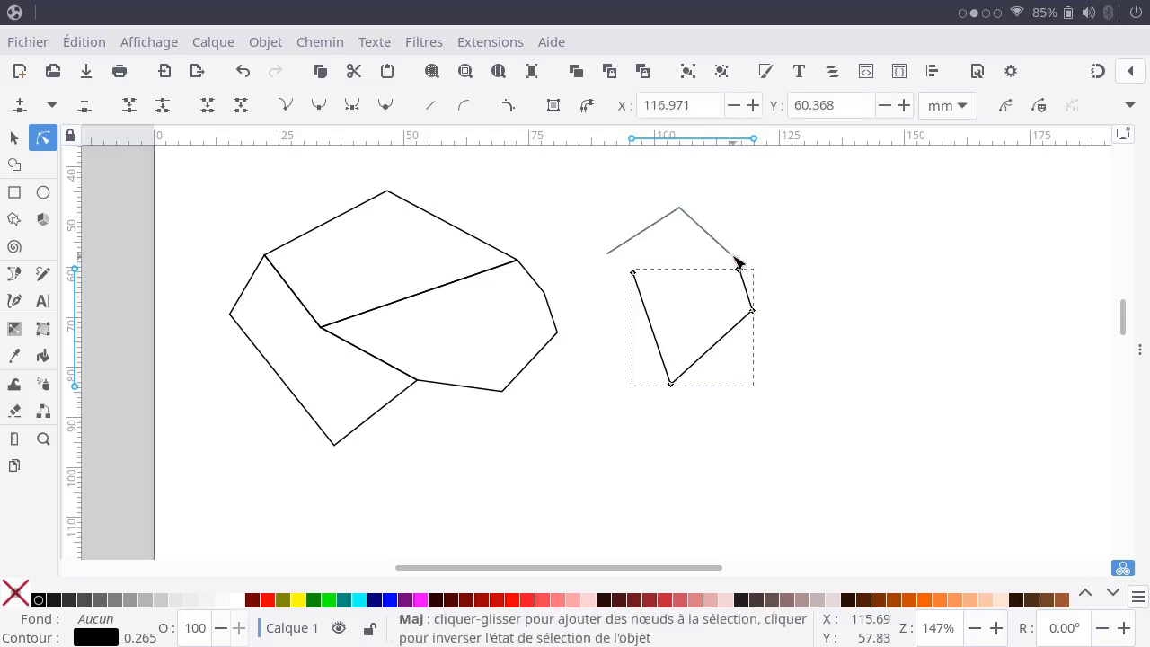
pyautogui.keyDown('shift'); pyautogui.click(731, 254); pyautogui.keyUp('shift')
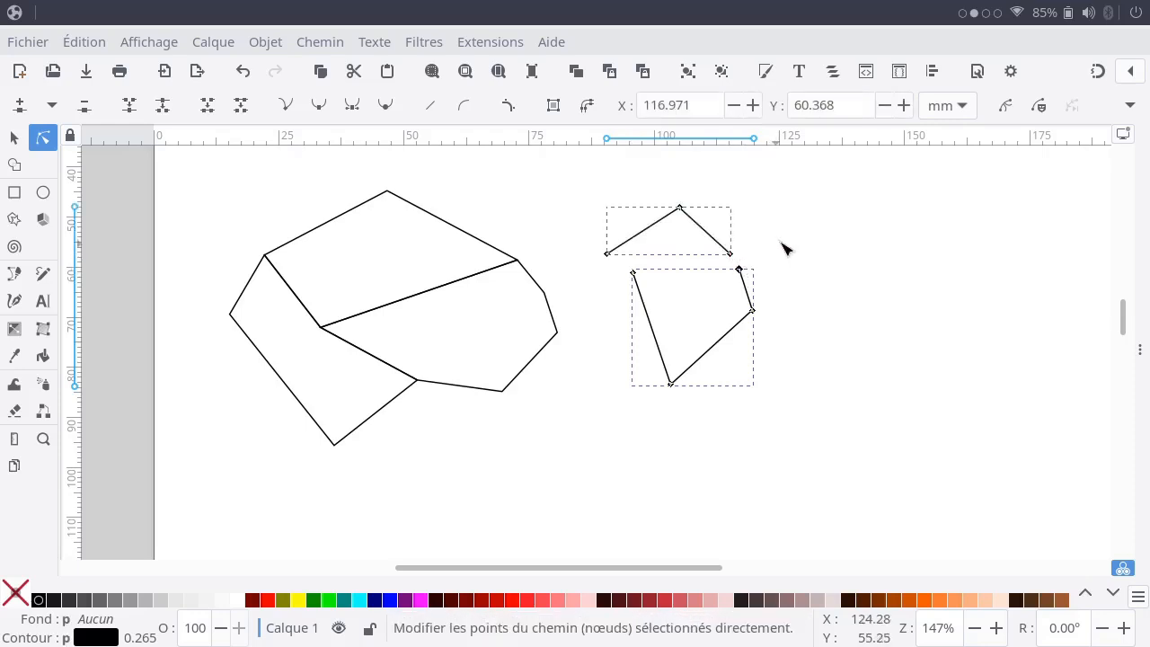
pyautogui.keyDown('shift'); pyautogui.click(733, 257); pyautogui.keyUp('shift')
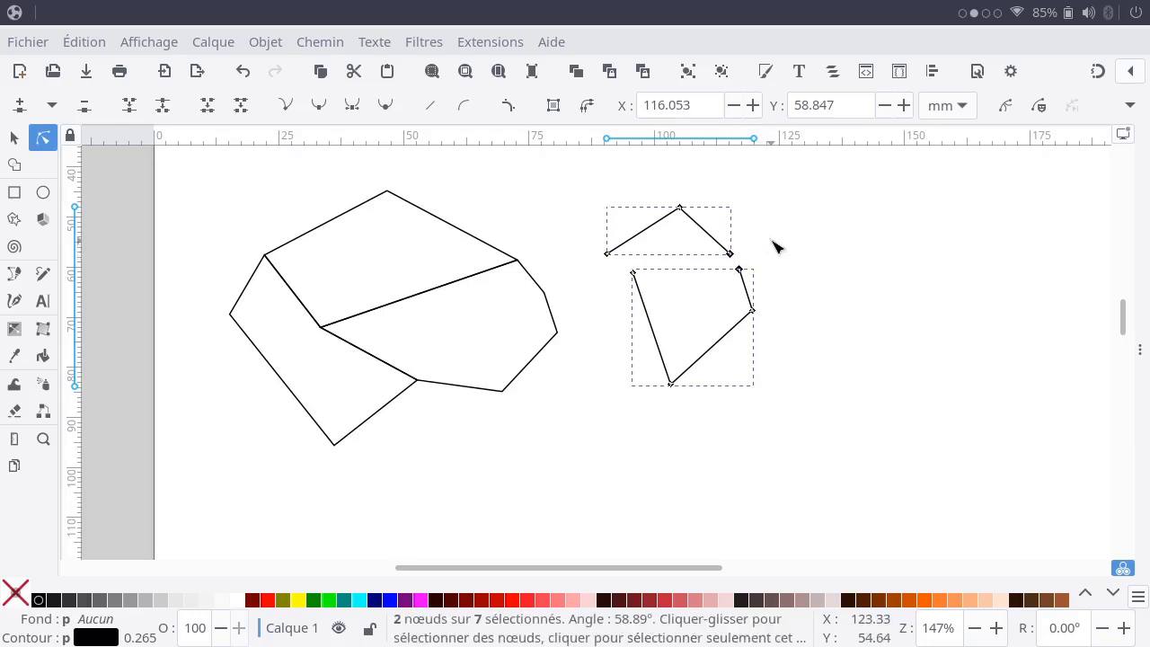
pyautogui.moveTo(771, 241); pyautogui.dragTo(702, 297)
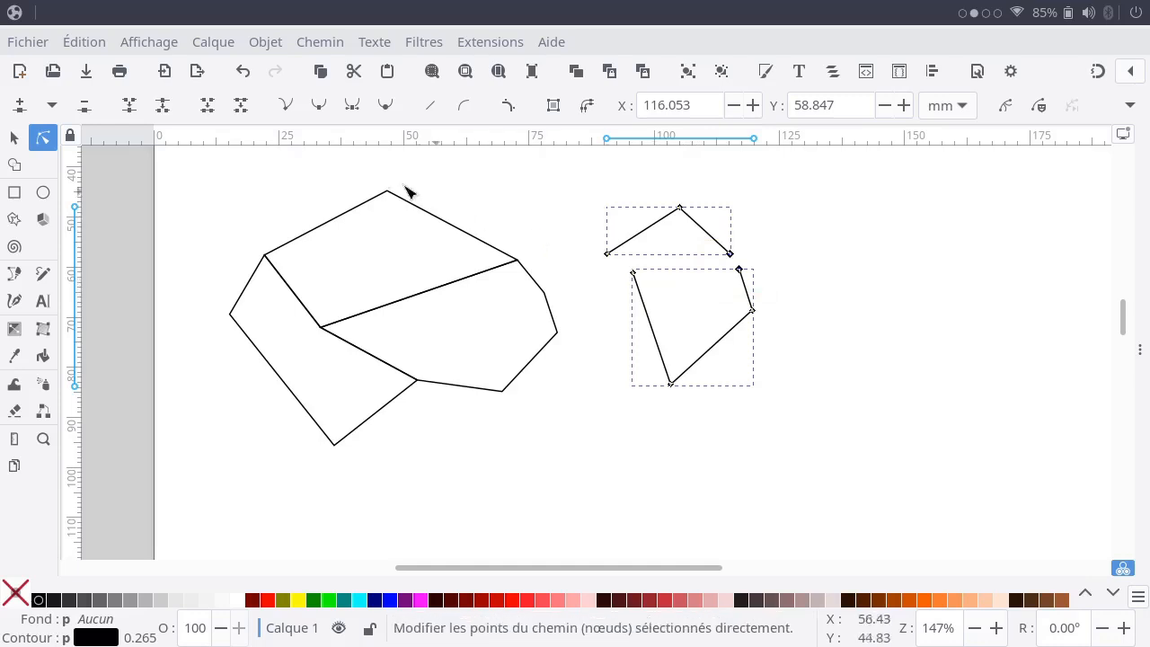
pyautogui.click(212, 105)
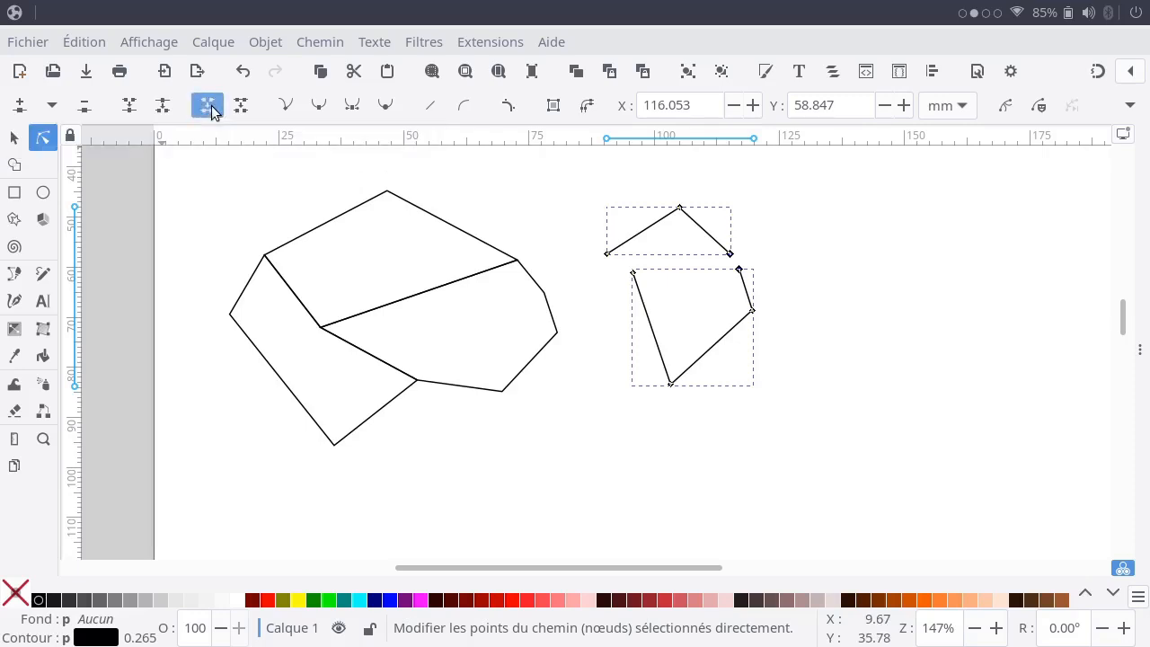
pyautogui.doubleClick(737, 267)
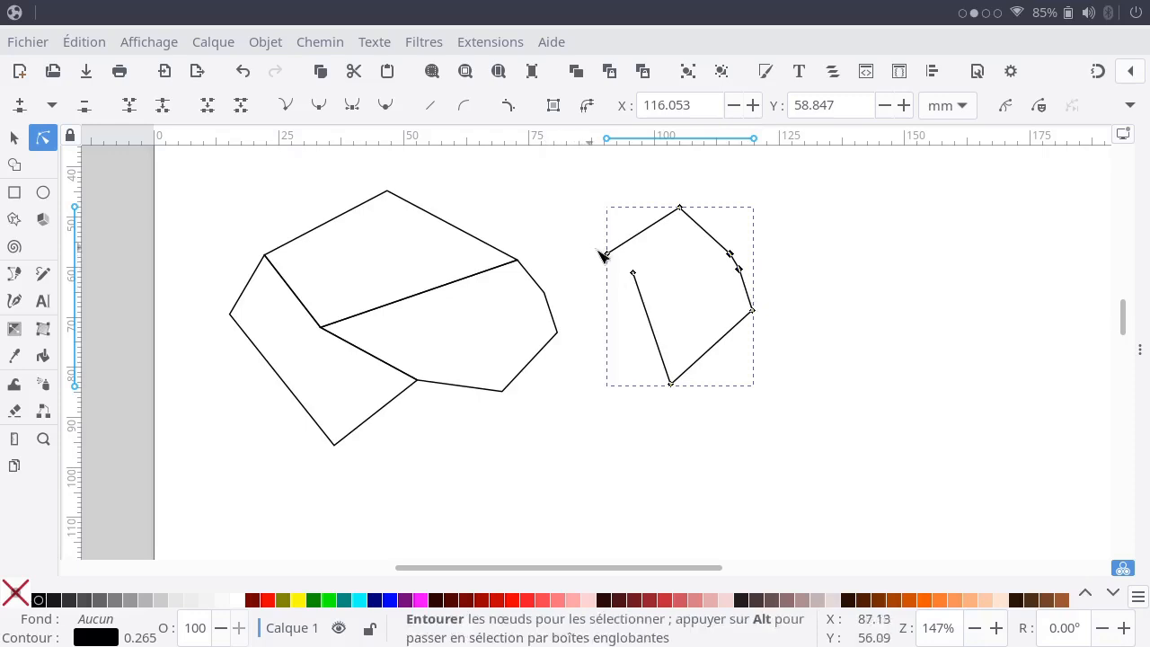
pyautogui.moveTo(586, 246); pyautogui.dragTo(665, 292)
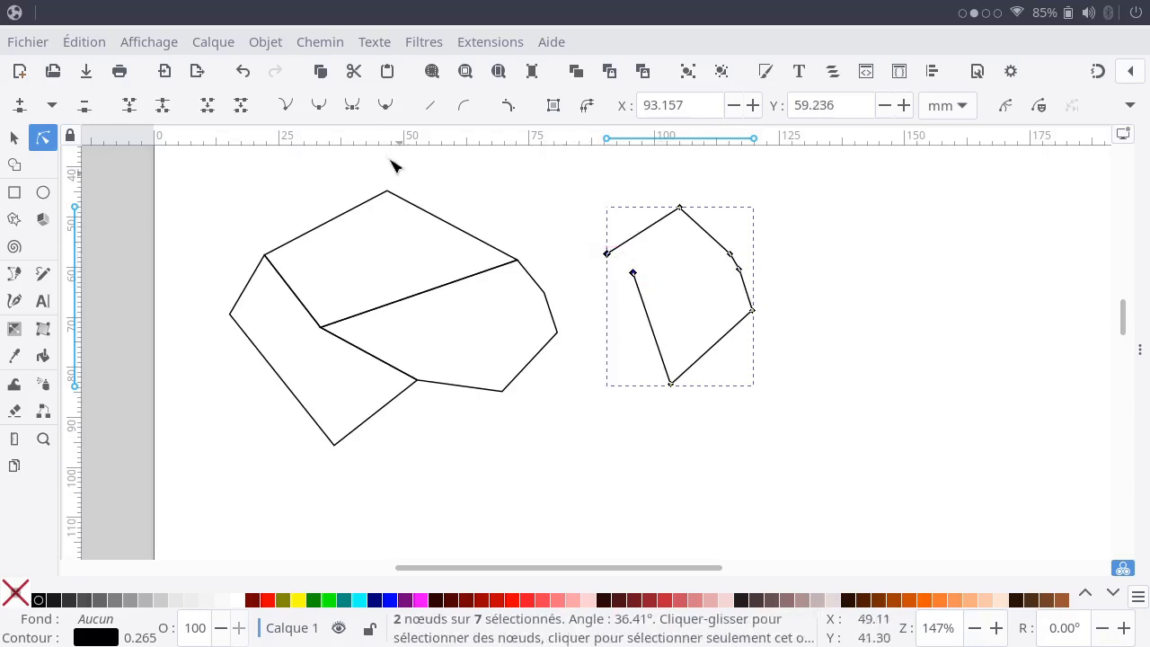
pyautogui.click(206, 108)
# - Delete the short segment between the outline's two right joining nodes and move the freed upper node up to about X 115.2, Y 45.5 mm
pyautogui.moveTo(766, 244); pyautogui.dragTo(717, 300)
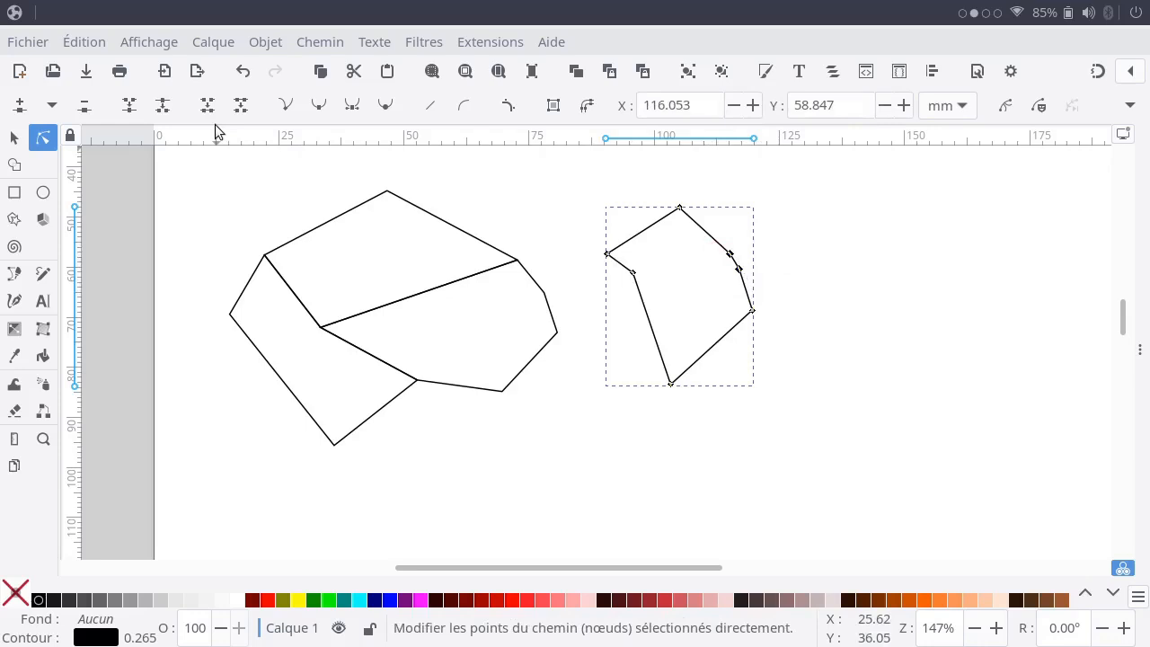
pyautogui.click(241, 106)
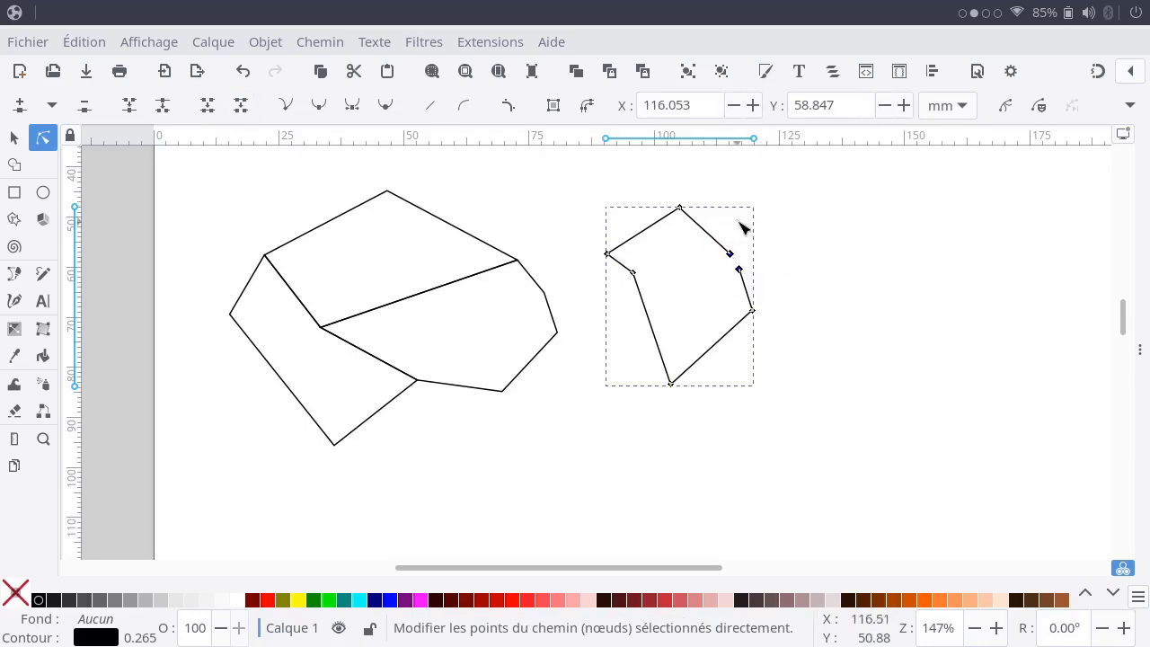
pyautogui.click(798, 234)
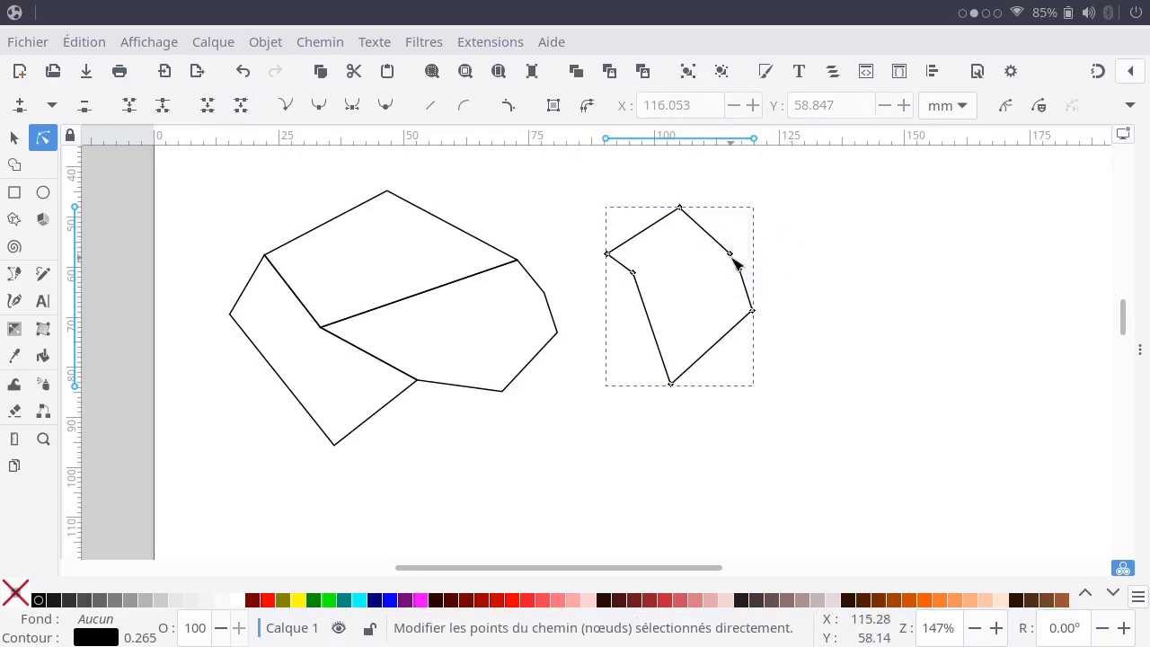
pyautogui.moveTo(730, 256); pyautogui.dragTo(731, 194)
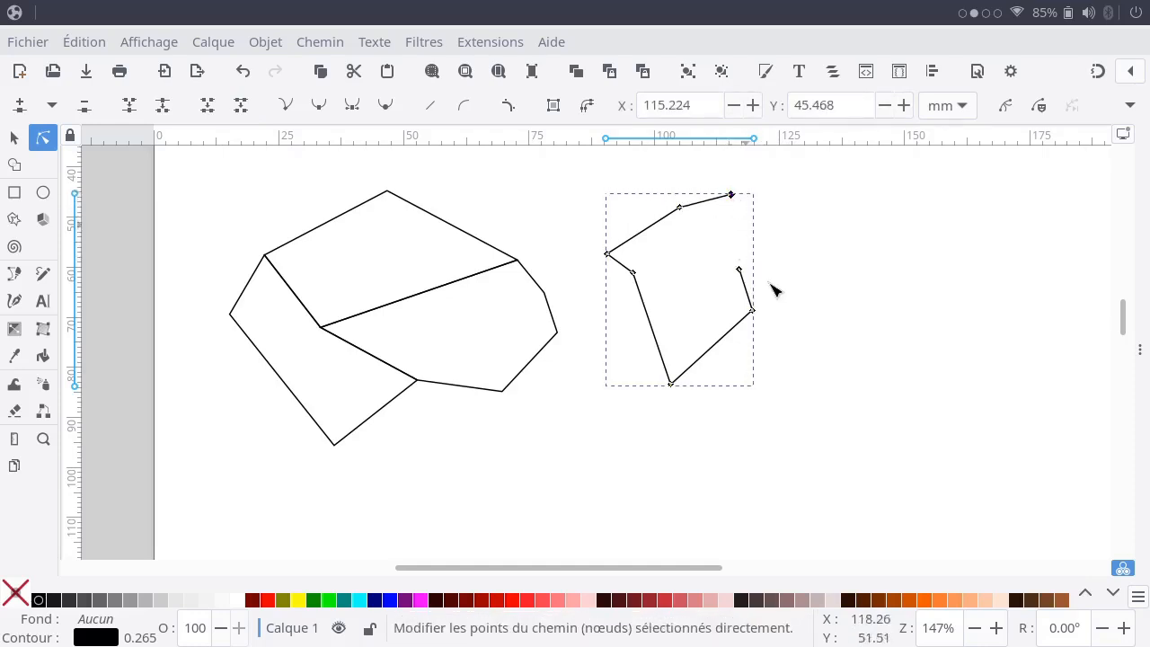
# - Set the Pen tool to the mode that creates a sequence of straight line segments
pyautogui.click(13, 139)
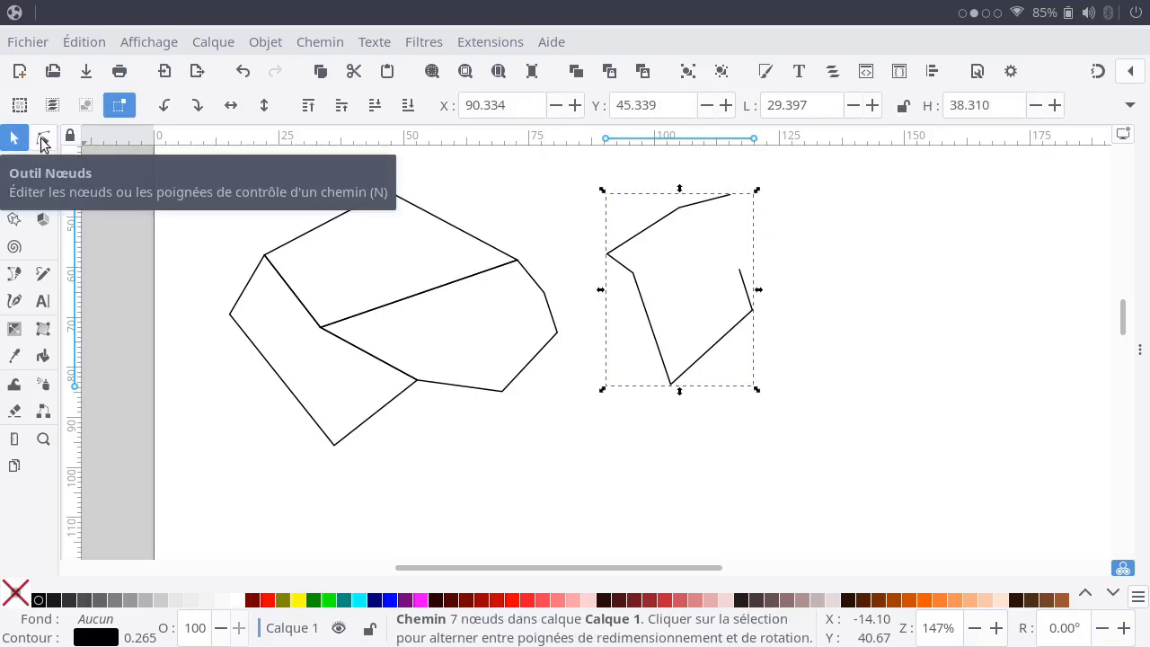
pyautogui.click(42, 141)
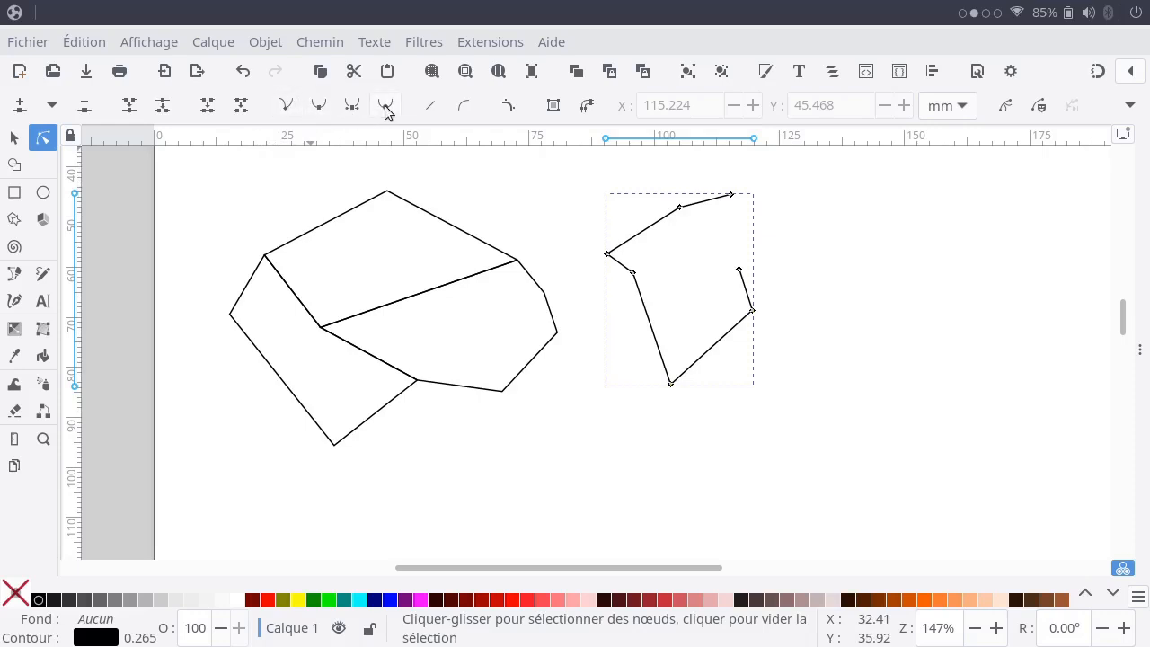
pyautogui.click(14, 274)
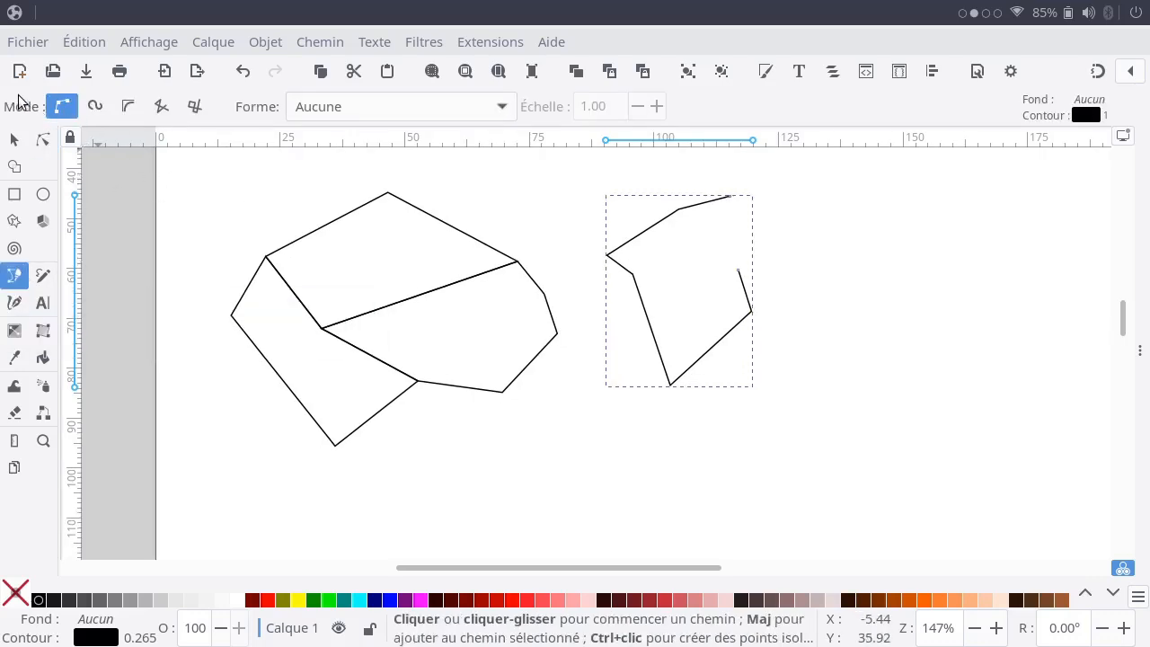
pyautogui.click(162, 106)
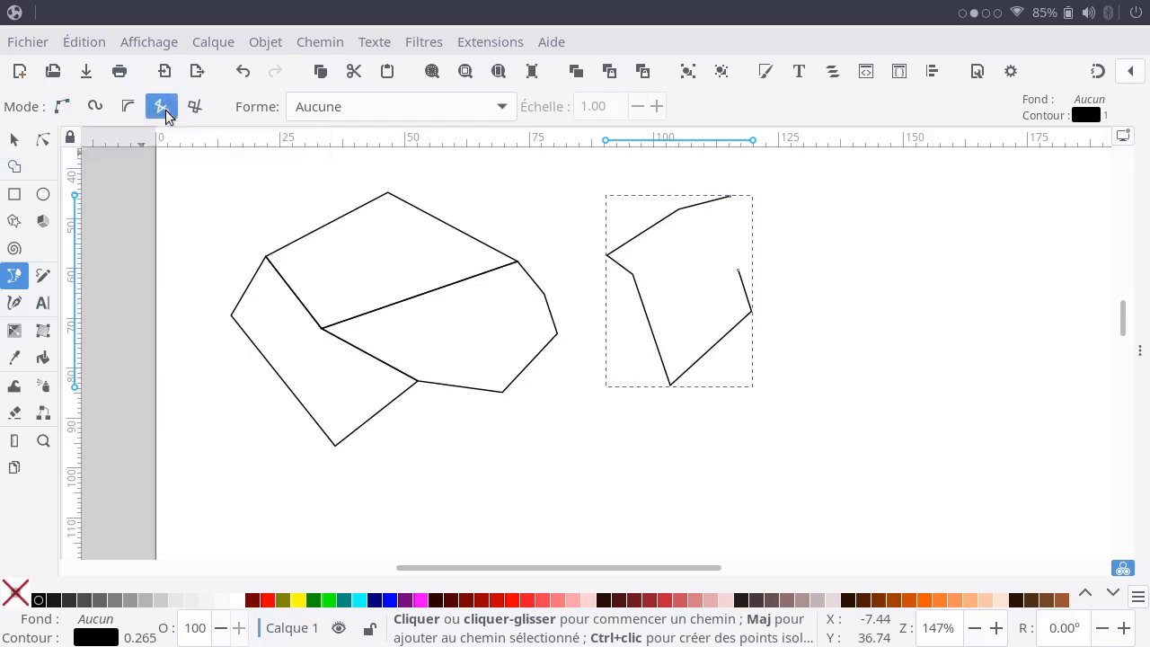